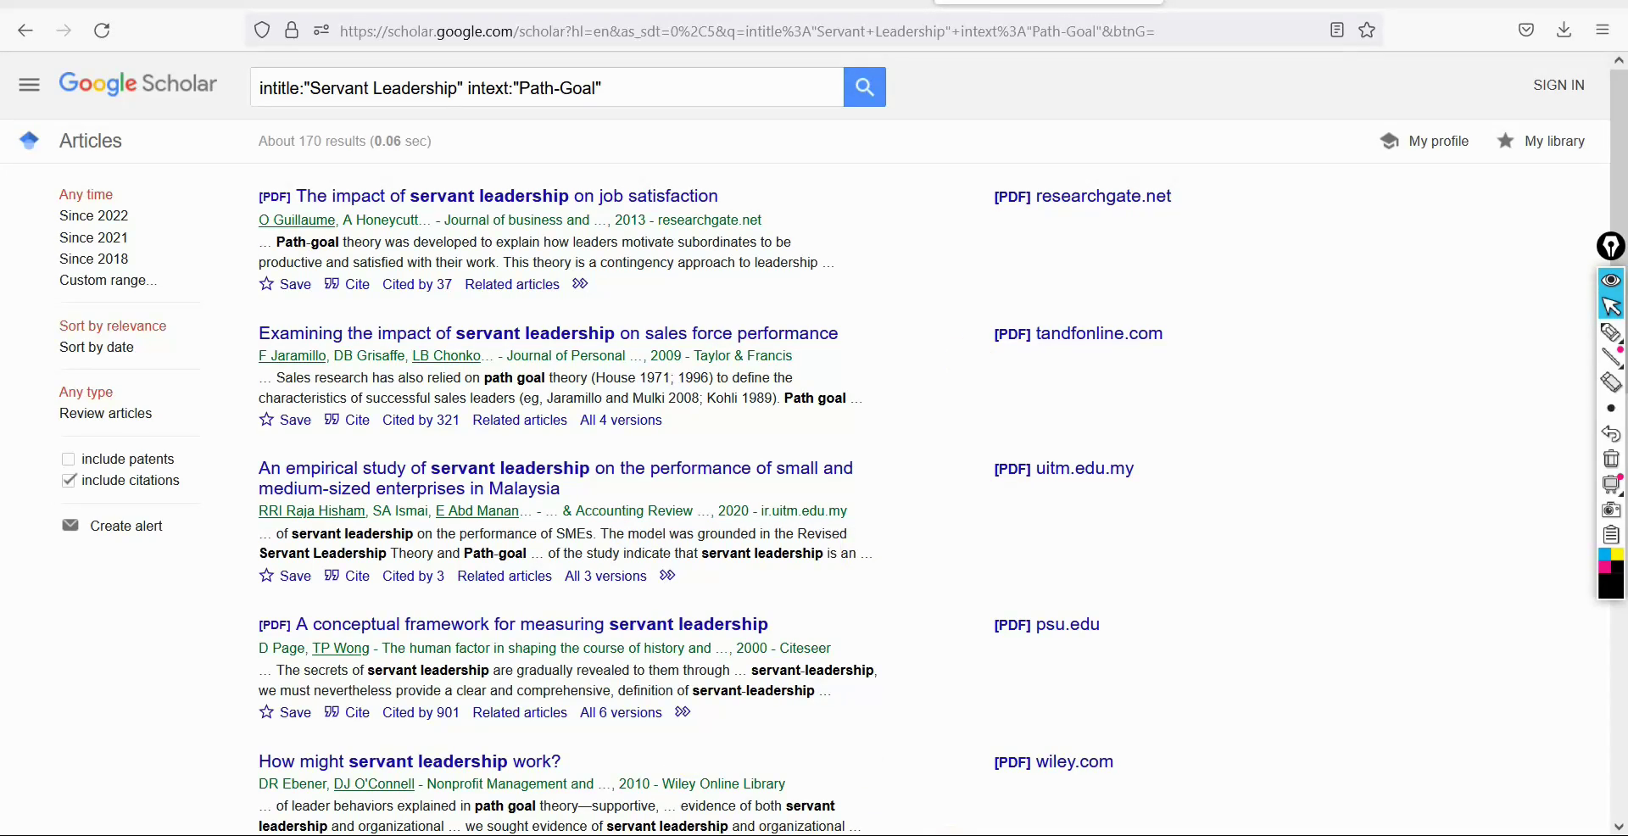
Switch from Firefox's Google Scholar results to the Mendeley Desktop window.
key(alt+Tab)
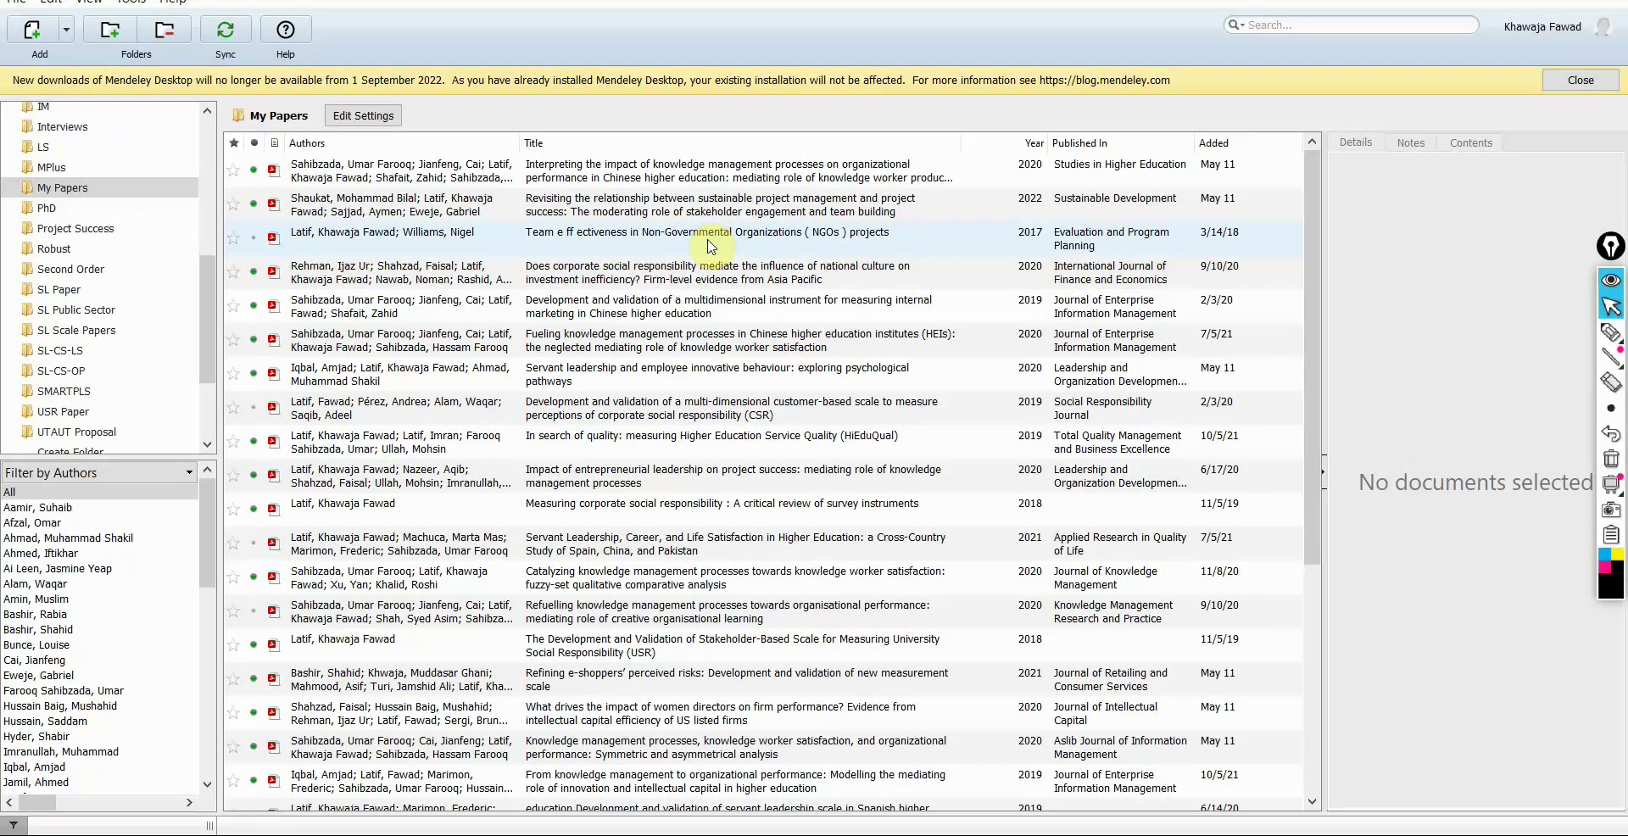
Select the corporate social responsibility paper, then full-text search the library for 'theory'.
click(535, 276)
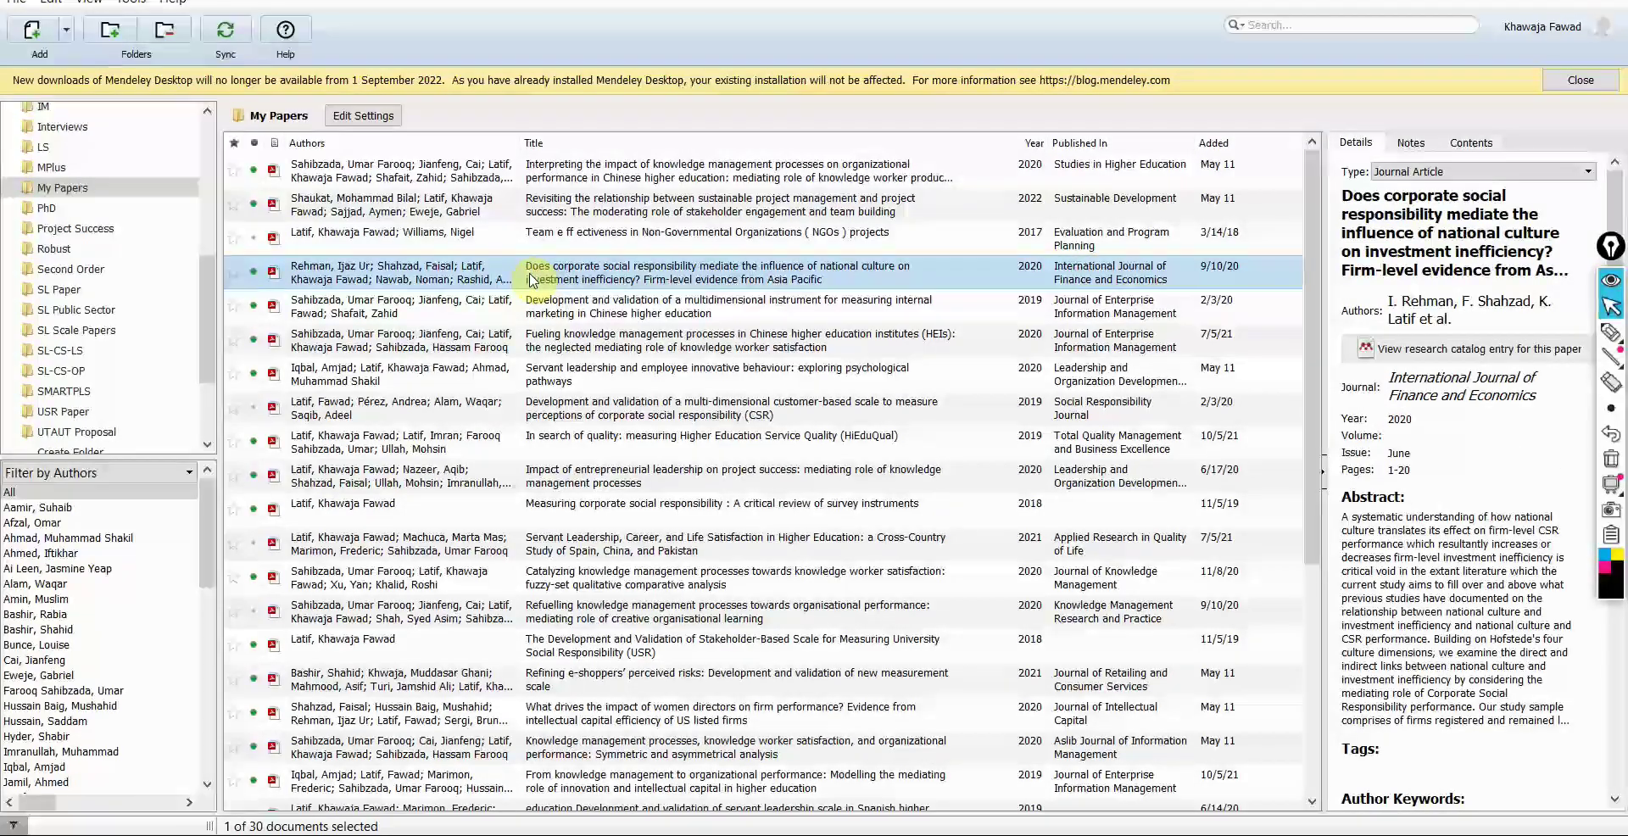
click(1270, 20)
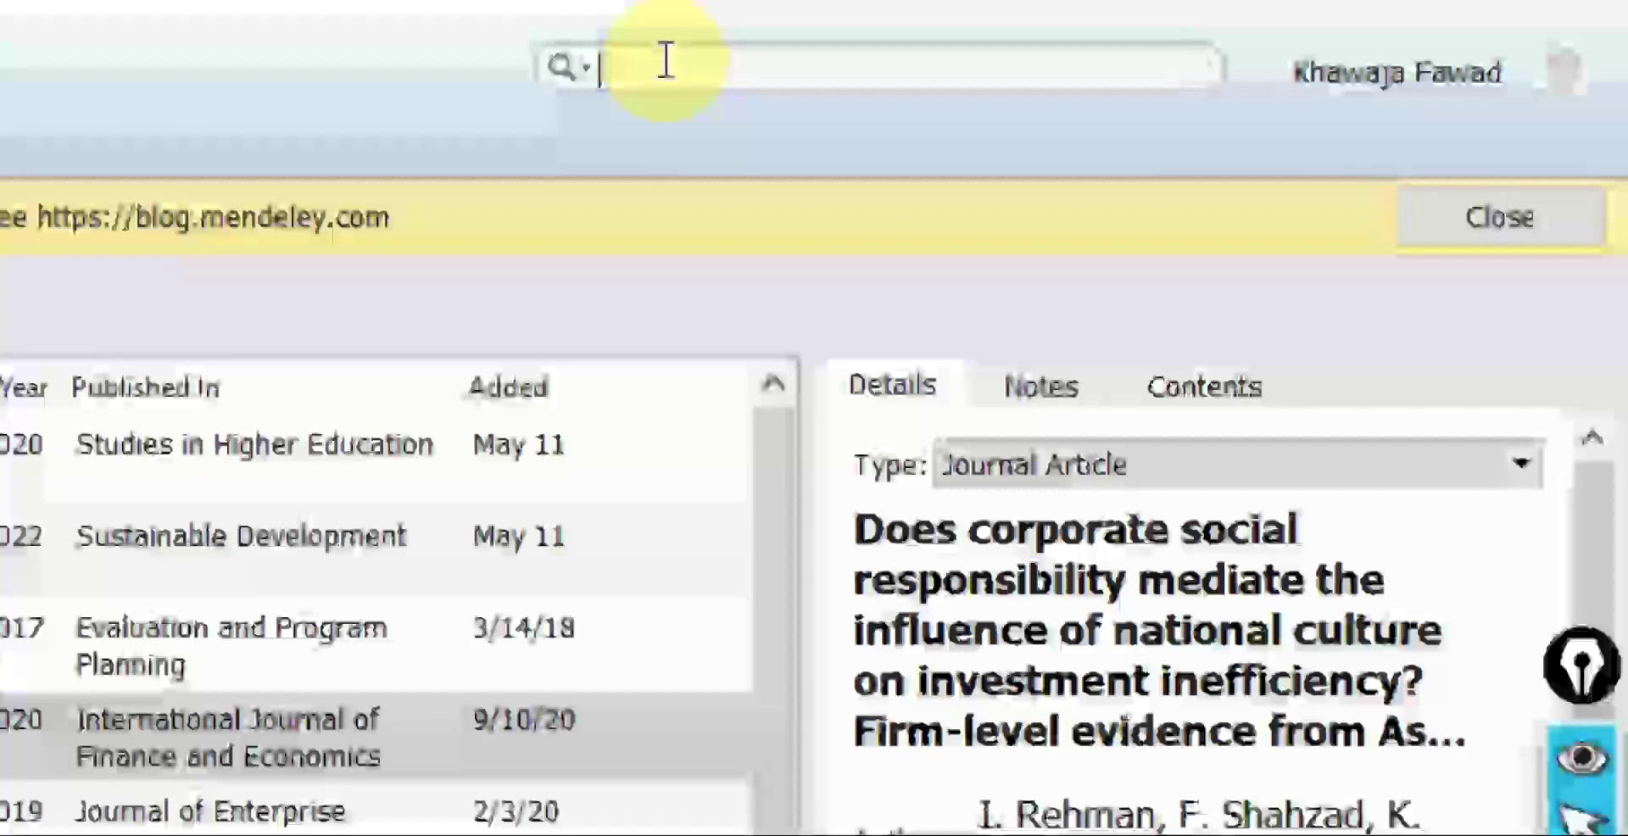
text(theo)
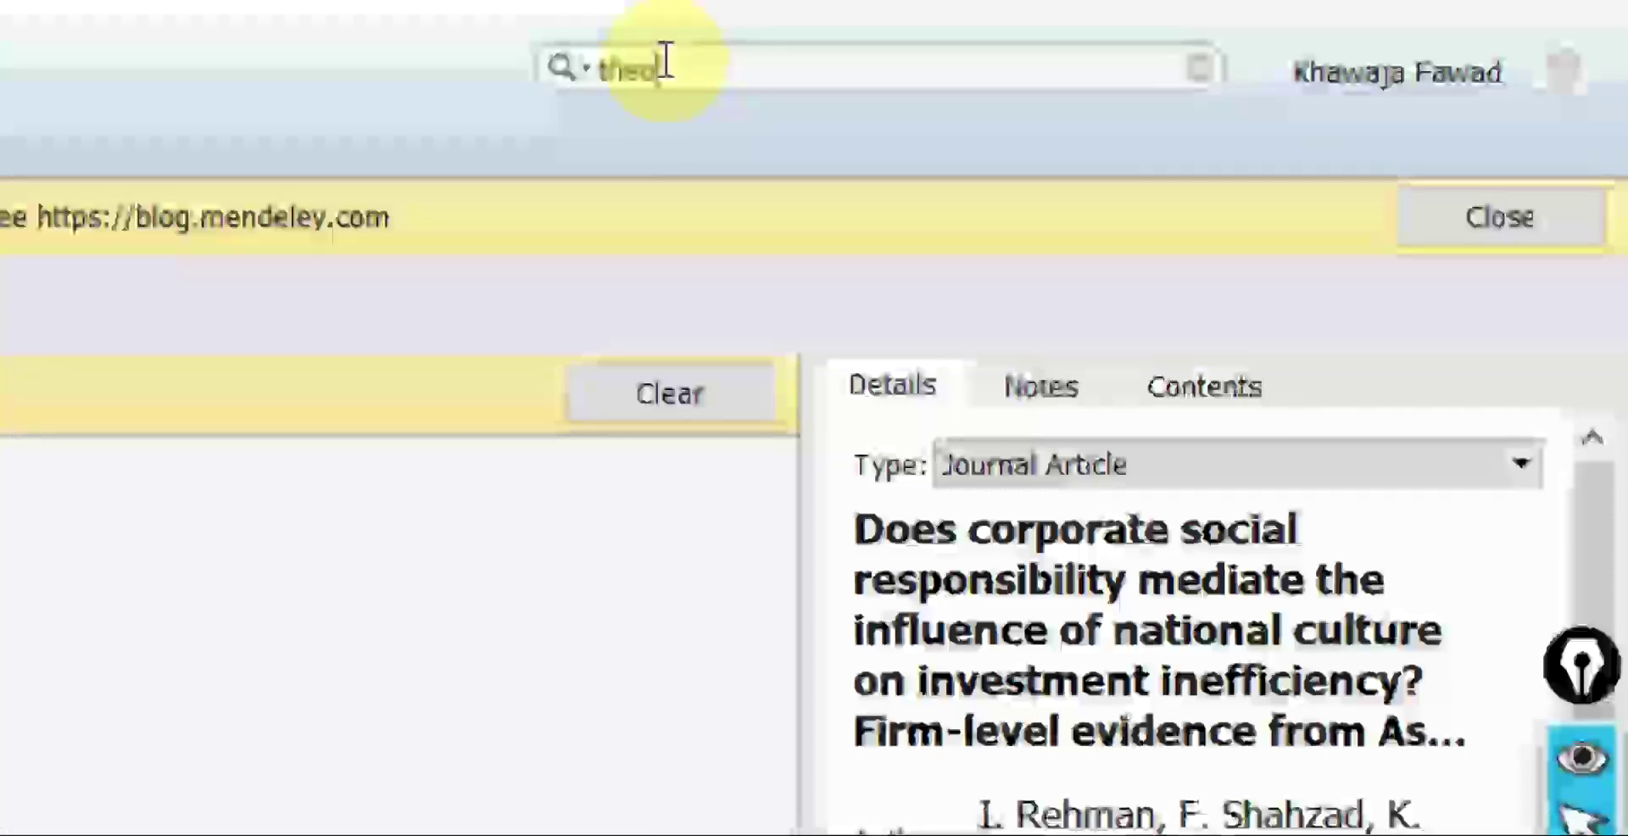
text(r)
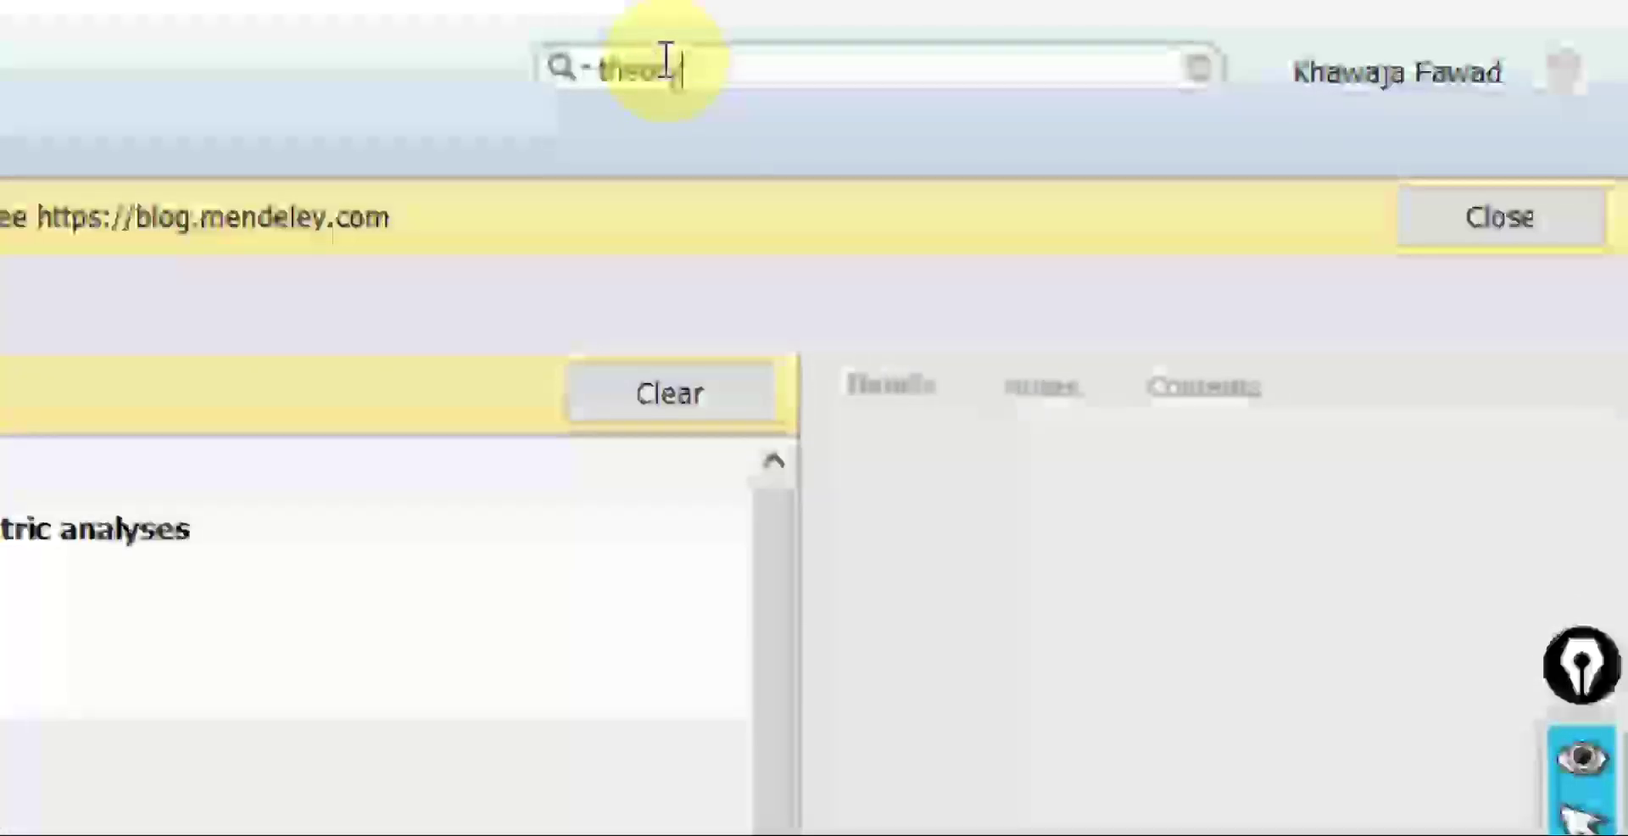
text(y)
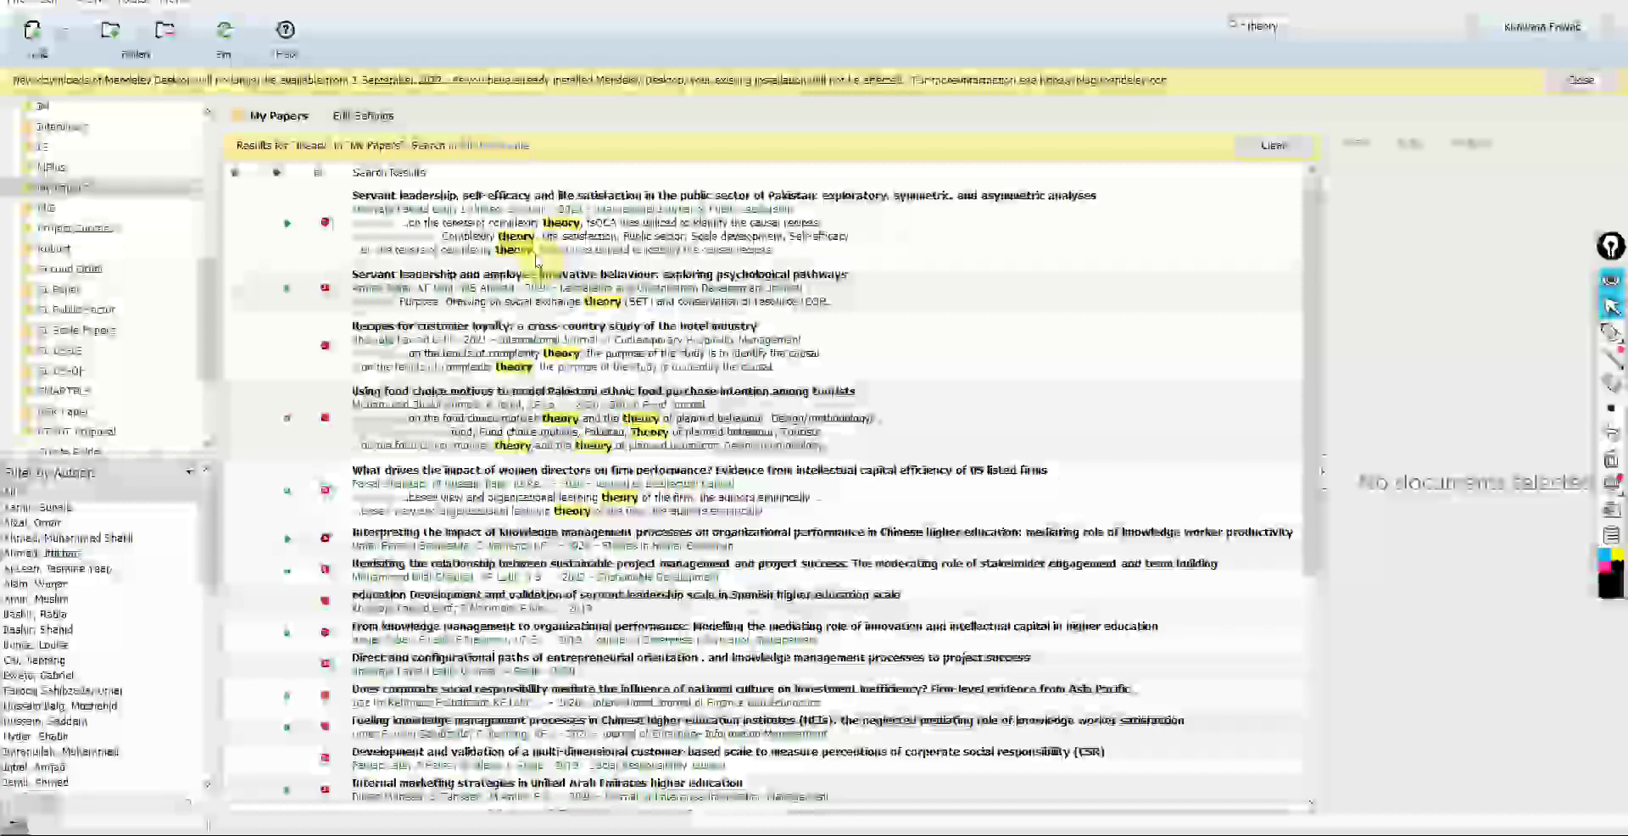
Browse the 'theory' results and open the 'Servant leadership and employee innovative behaviour' PDF.
click(535, 257)
click(557, 291)
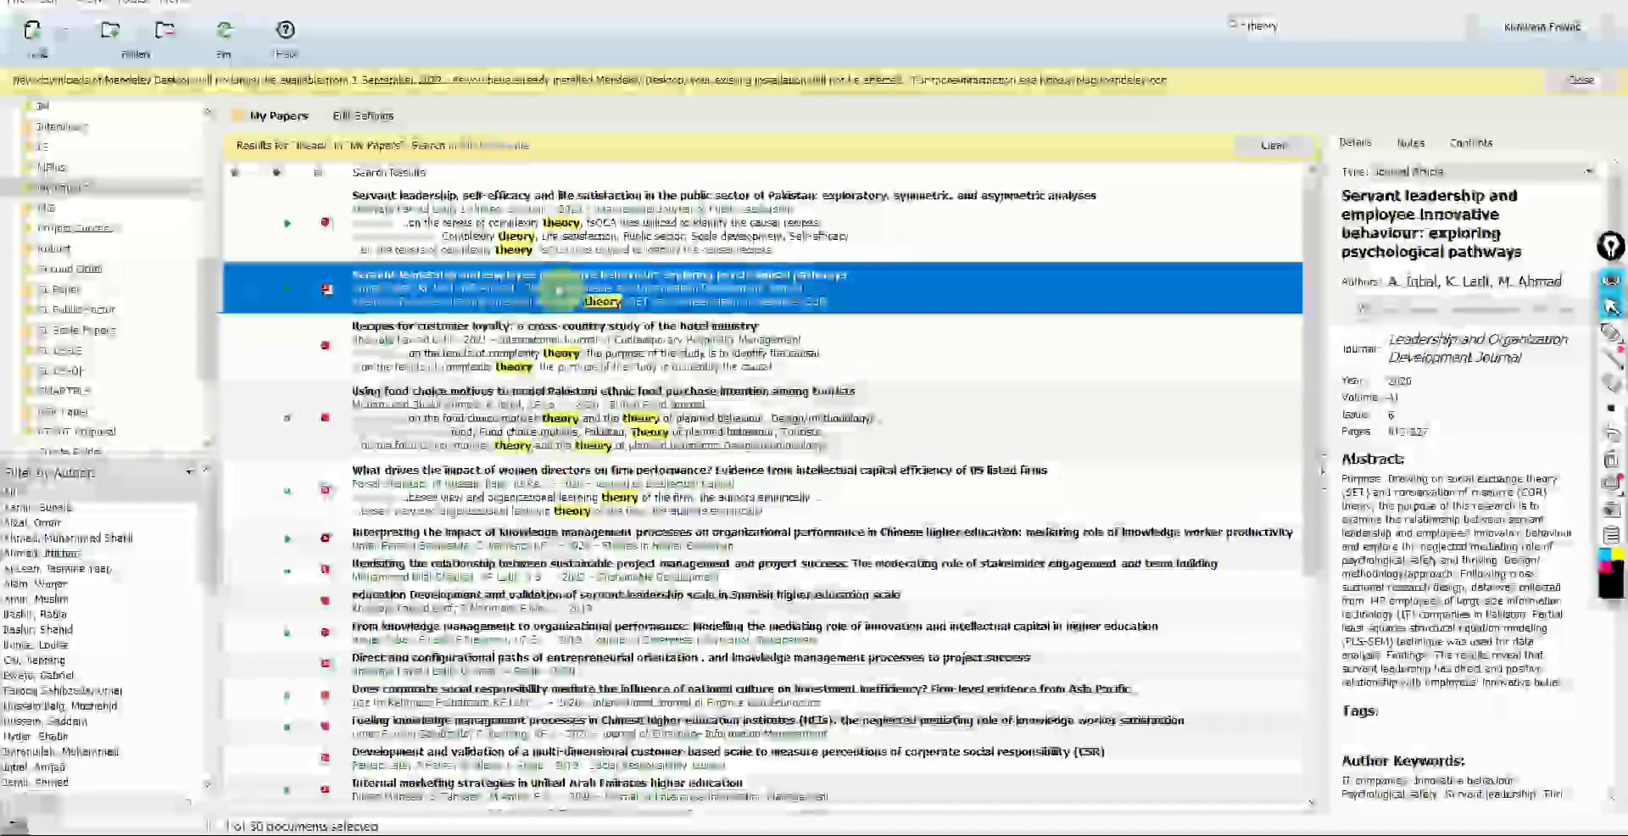
click(564, 352)
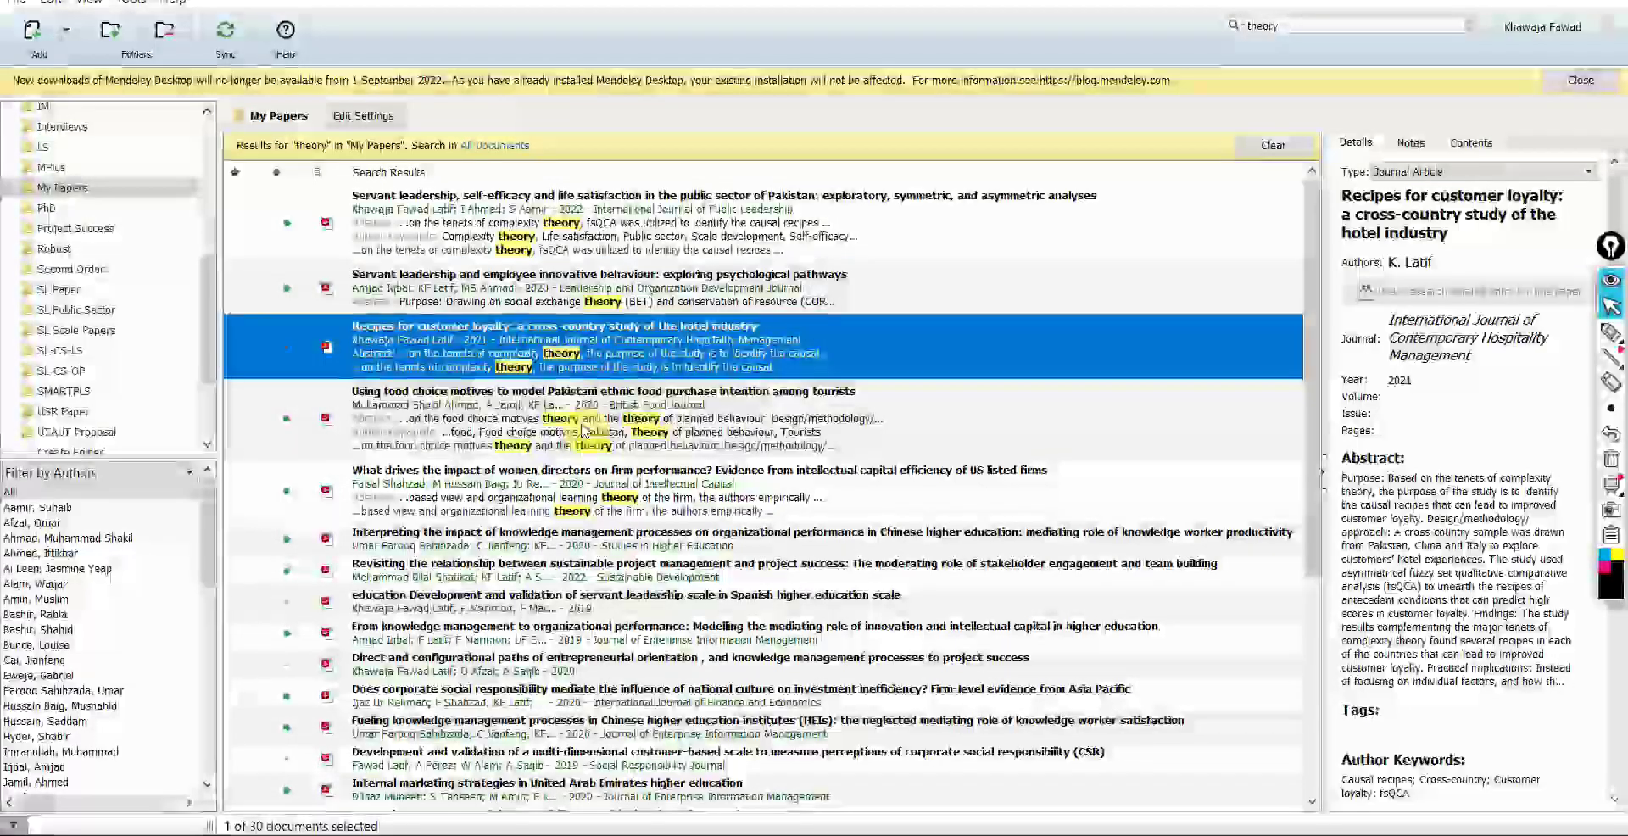
click(582, 431)
click(650, 475)
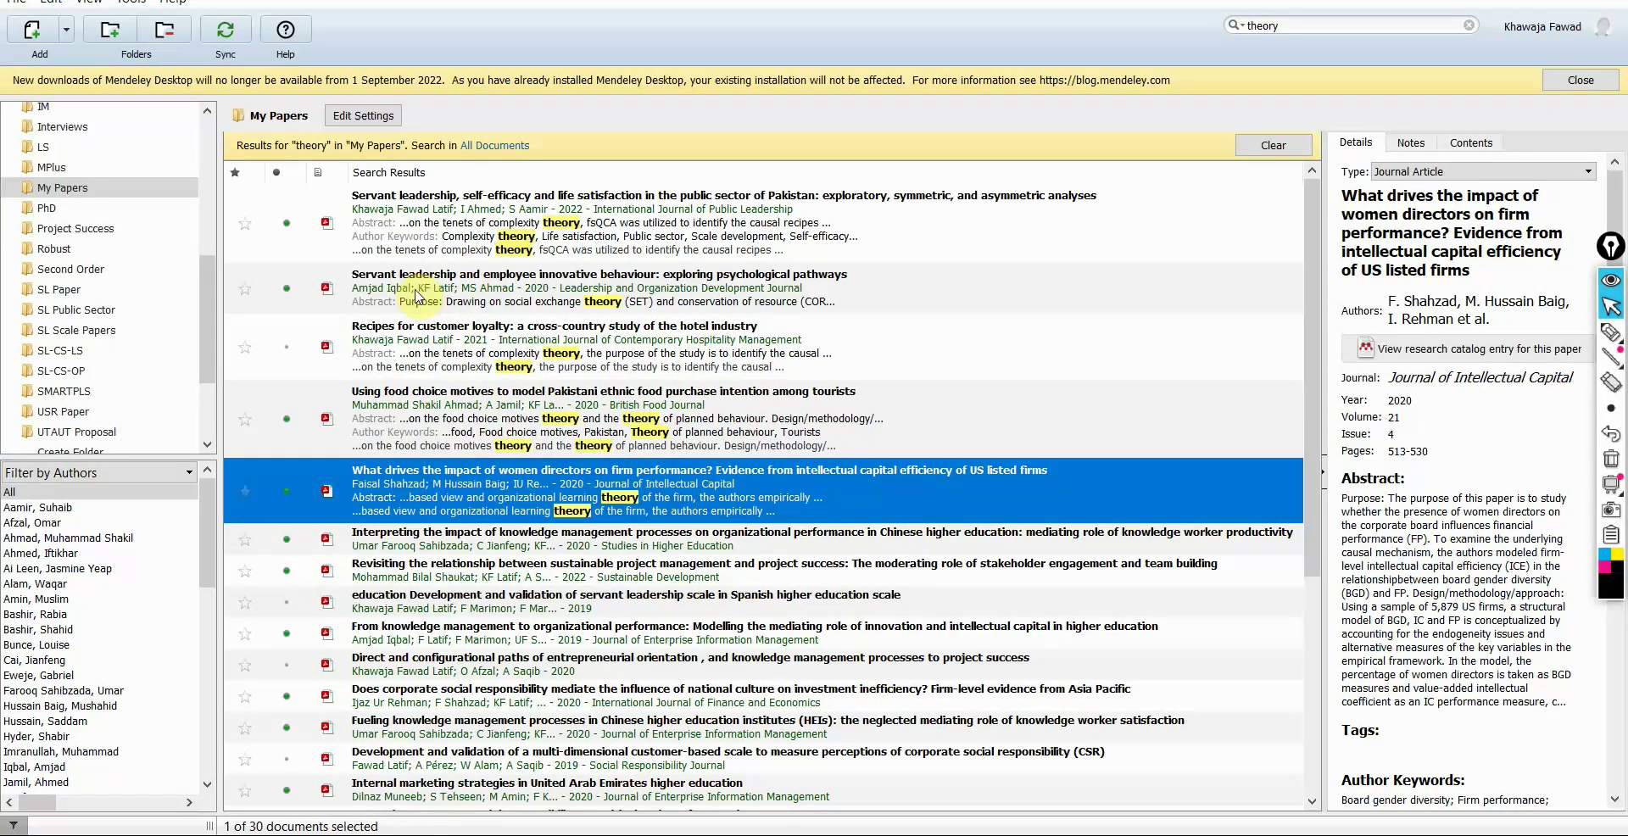
double_click(564, 299)
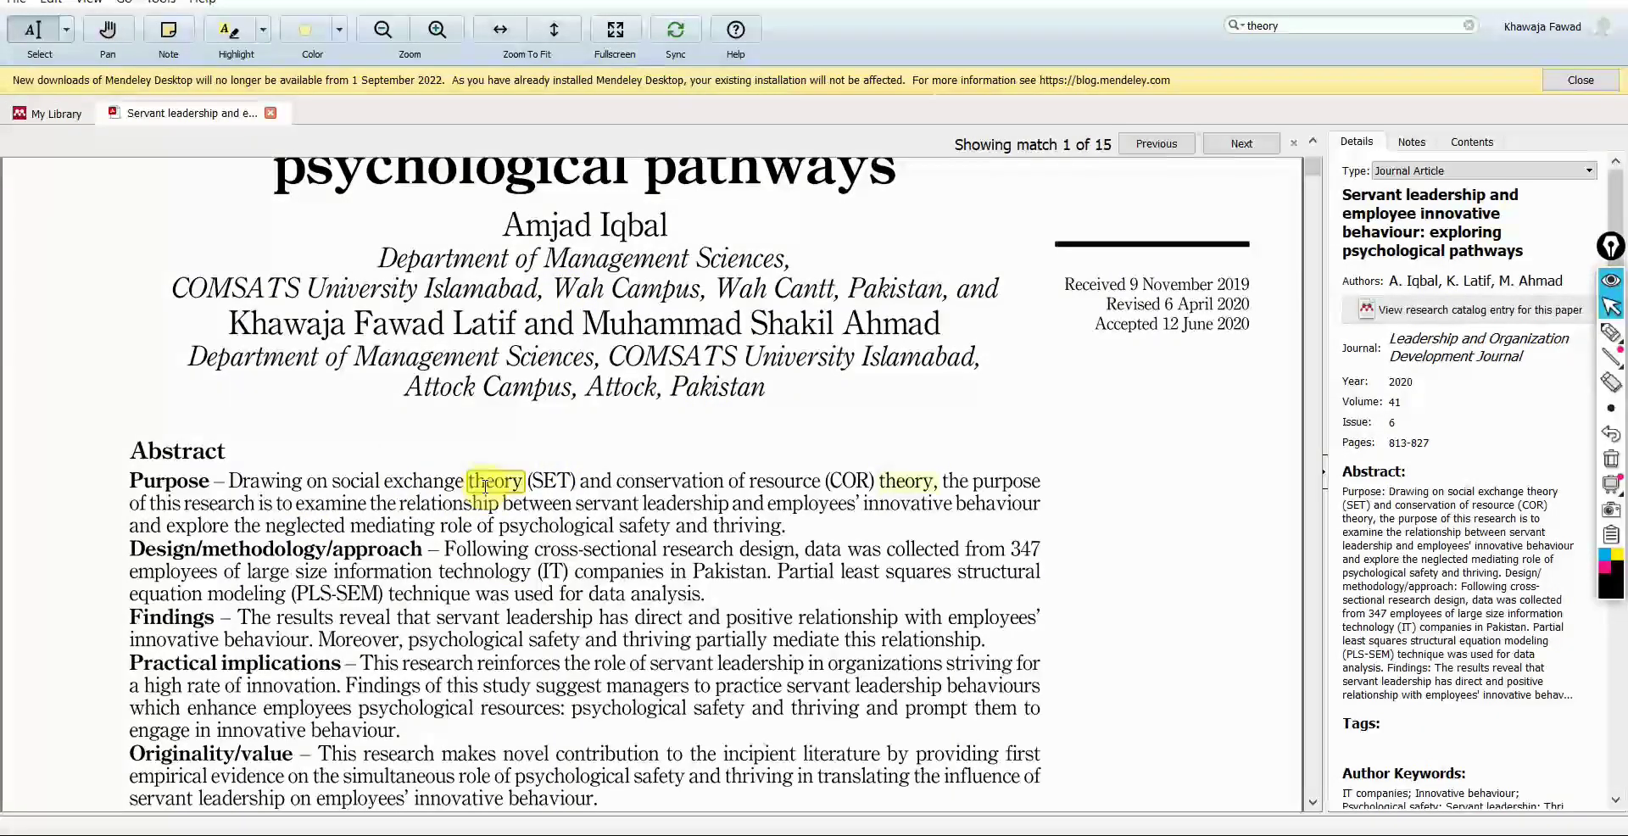
Step through the PDF's 'theory' matches to 8 of 15, then return to My Library.
click(1314, 143)
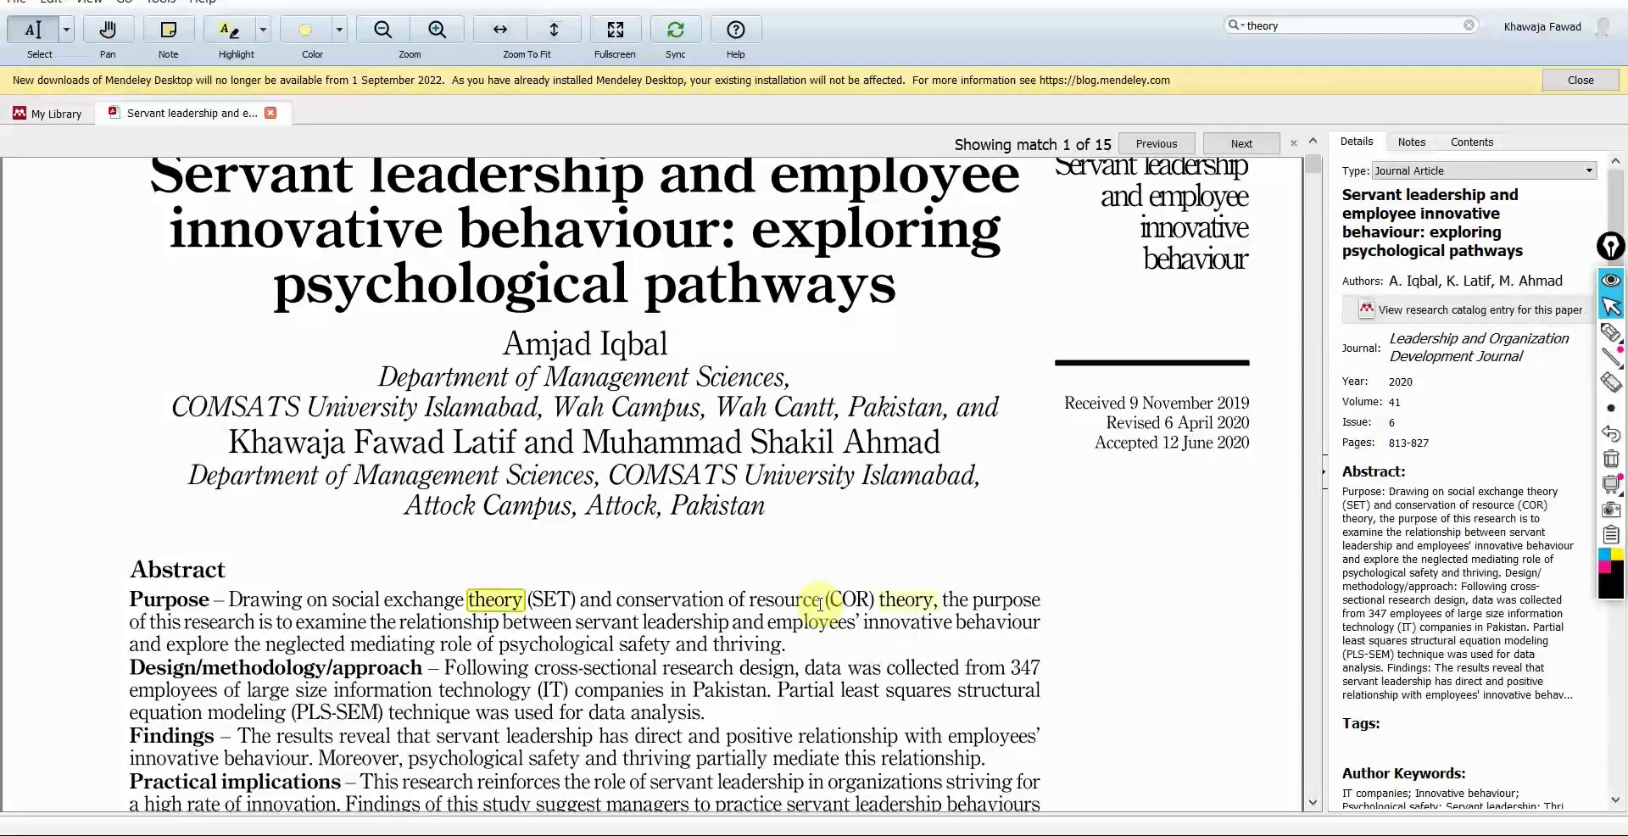
scroll(820, 603, down, 7)
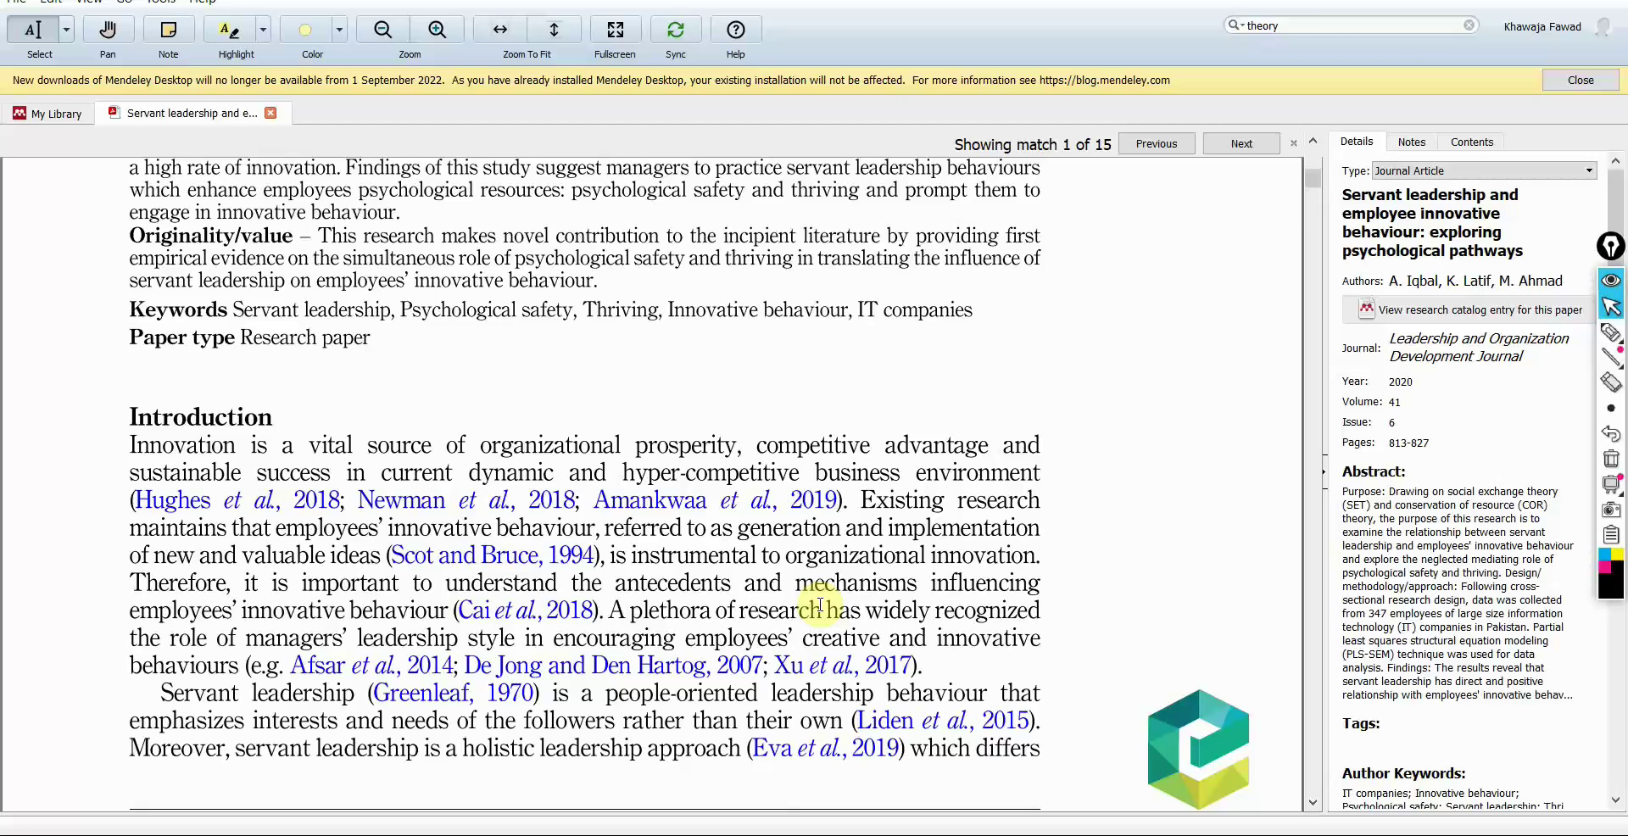
click(1239, 144)
click(1238, 144)
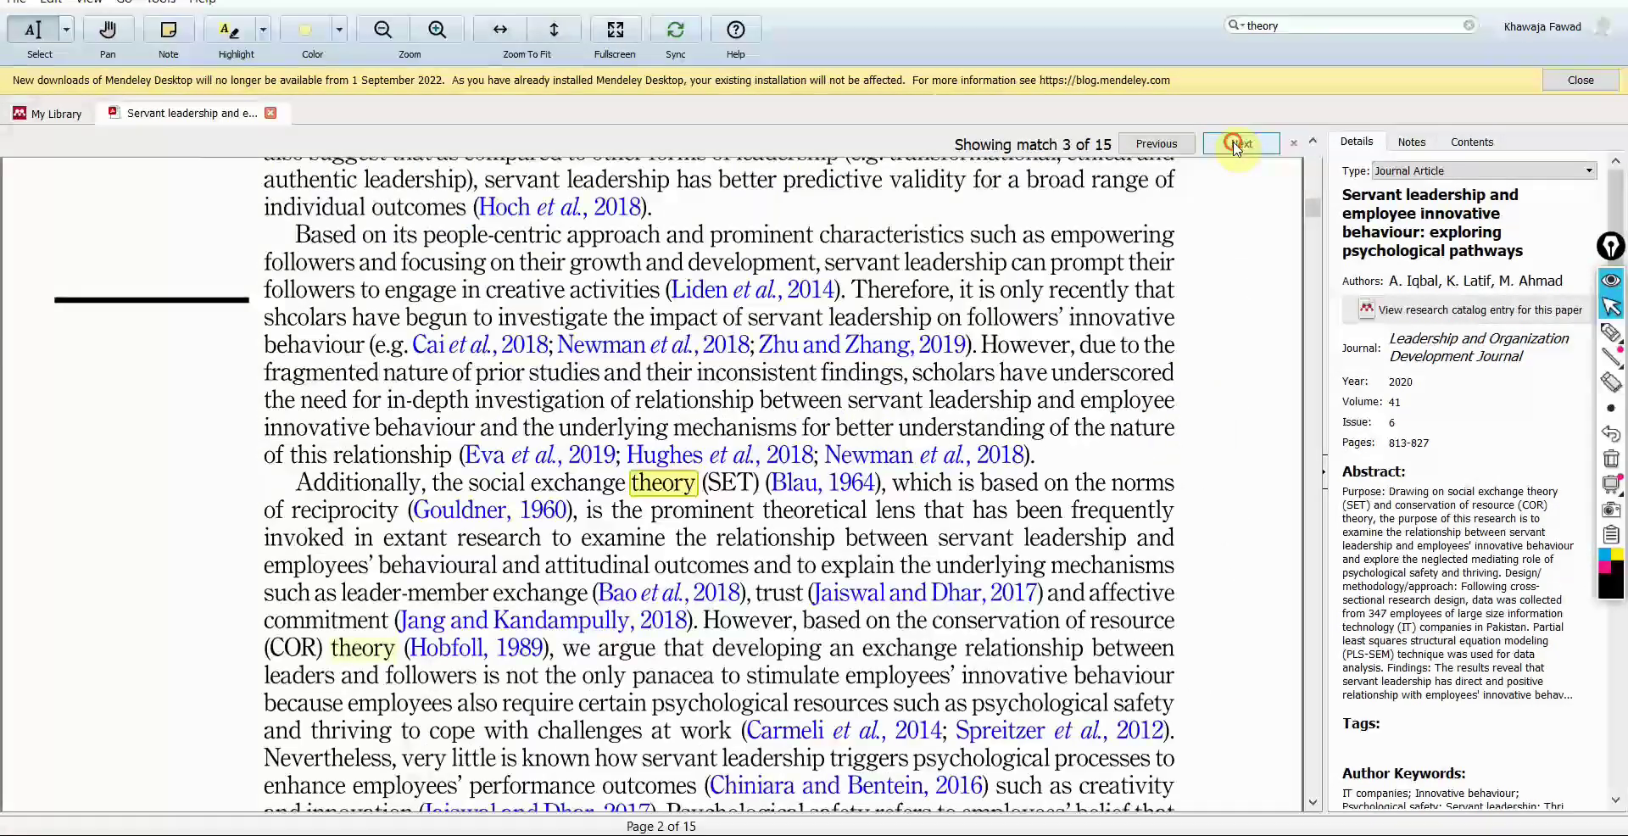
click(1238, 144)
click(1239, 144)
click(1238, 144)
click(1238, 145)
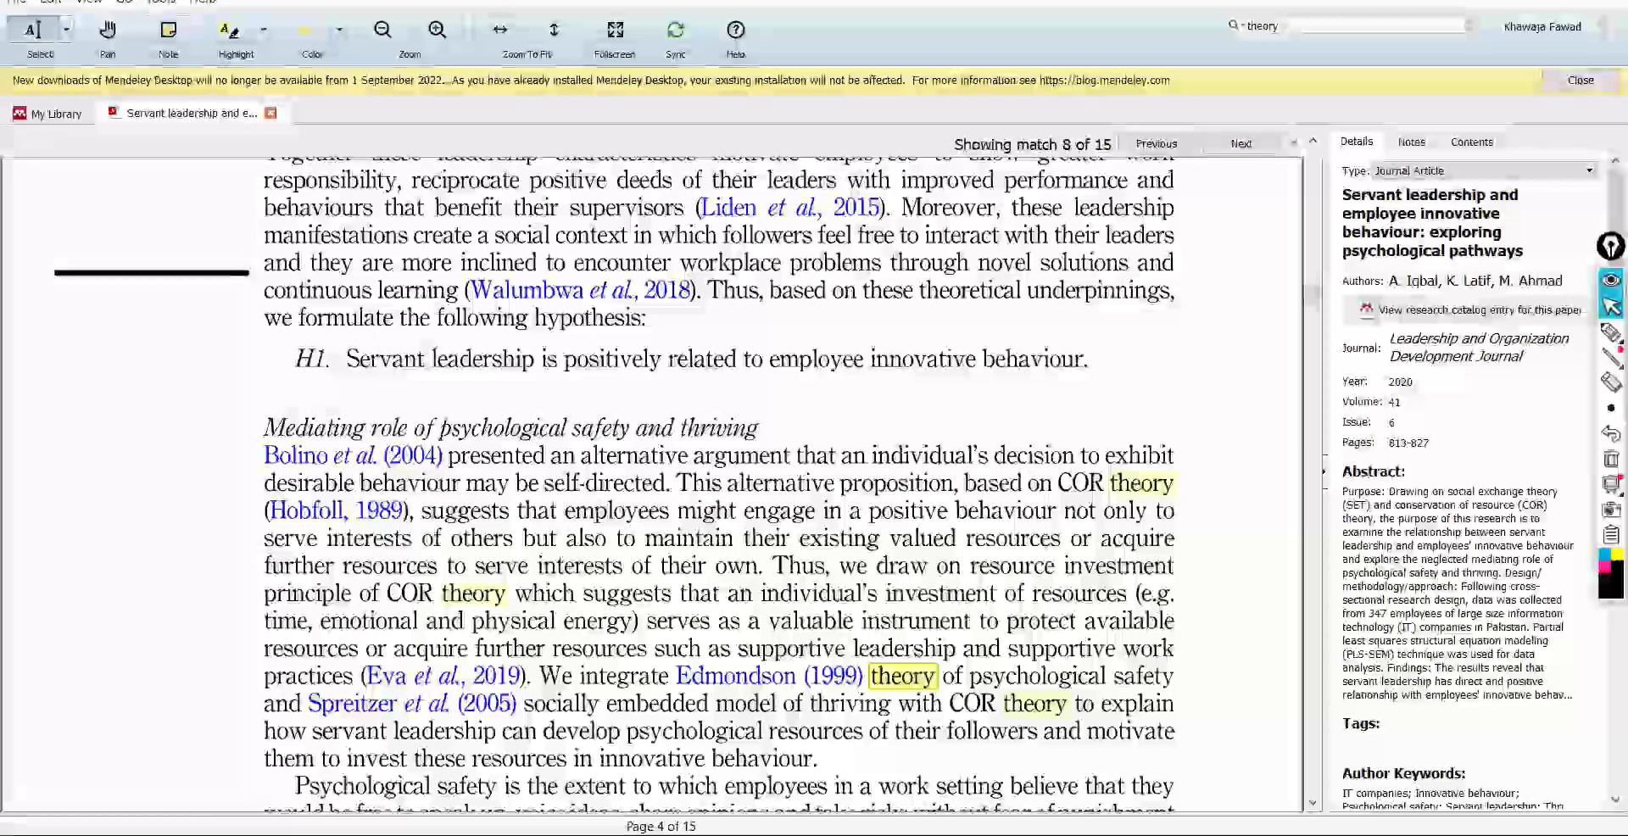
click(51, 113)
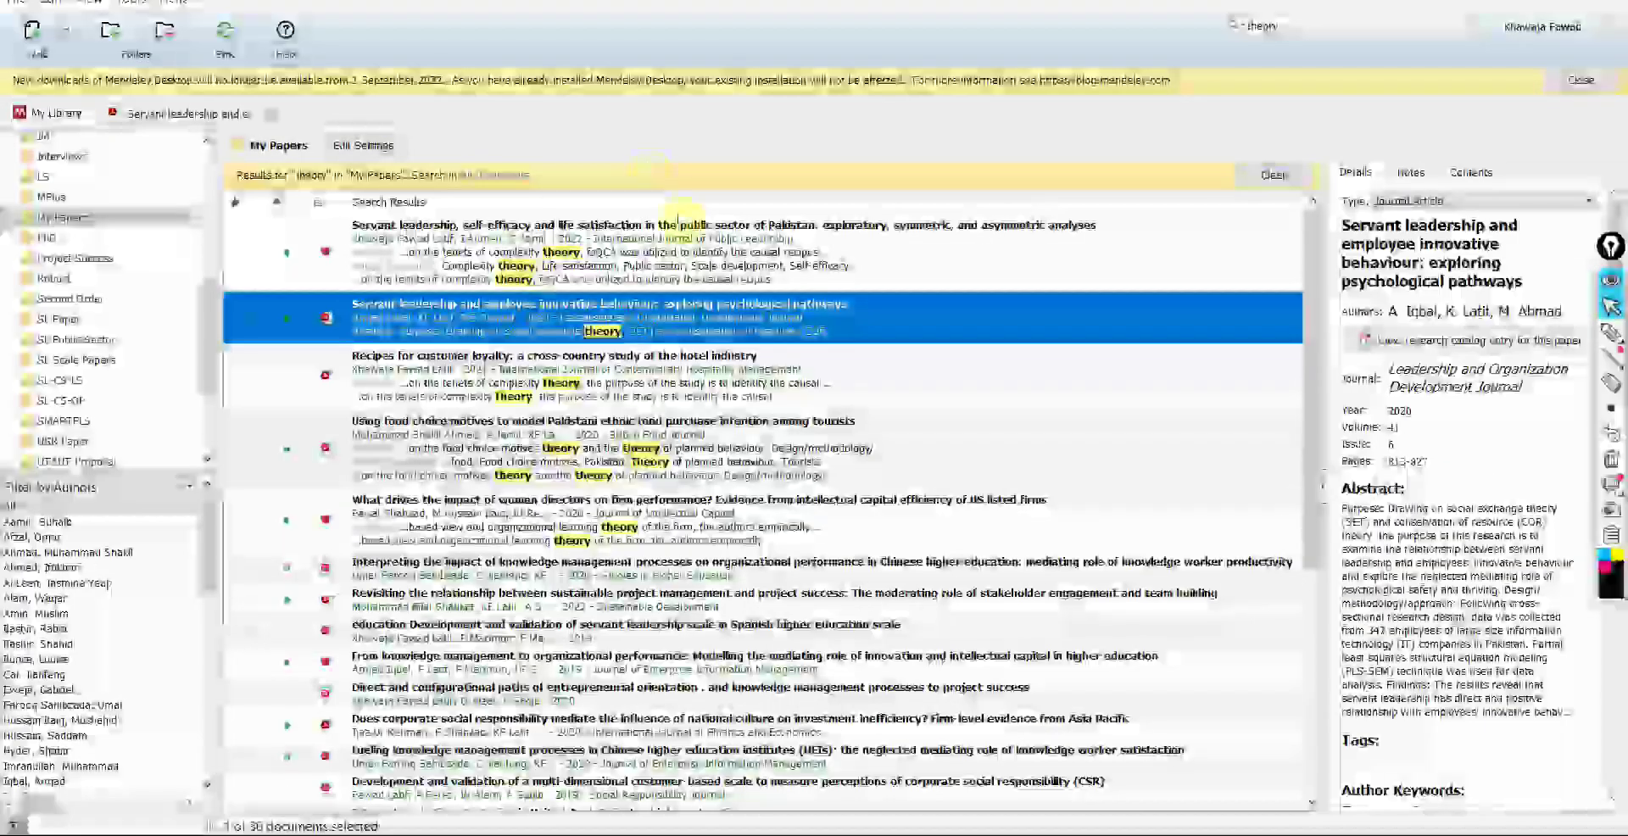
Change the library query to 'theory or Theories' and select the women directors paper.
click(1365, 22)
text(OR)
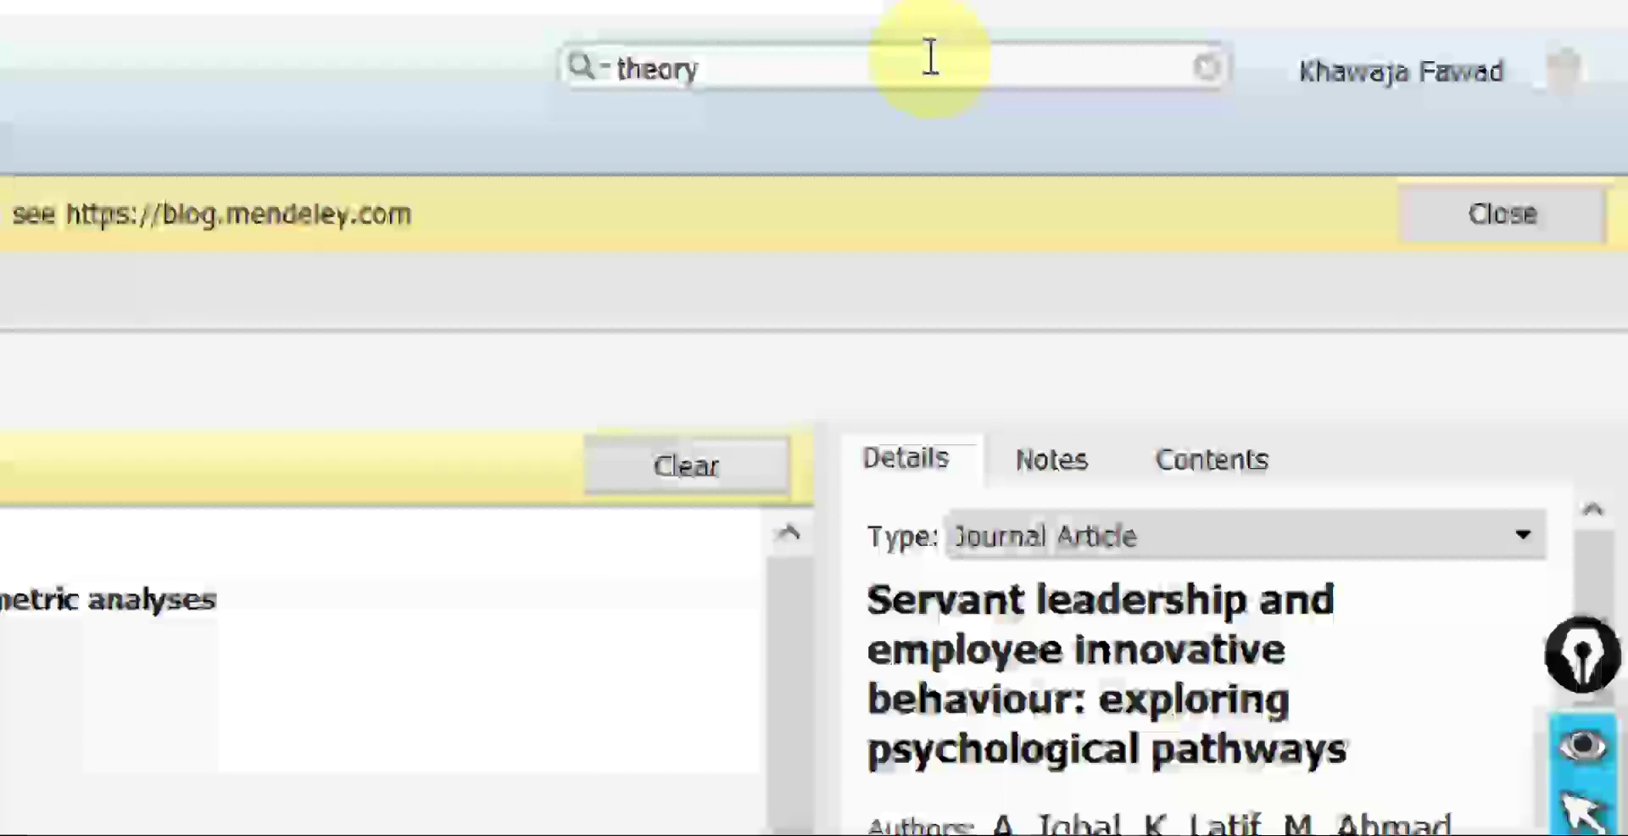
text( Theo)
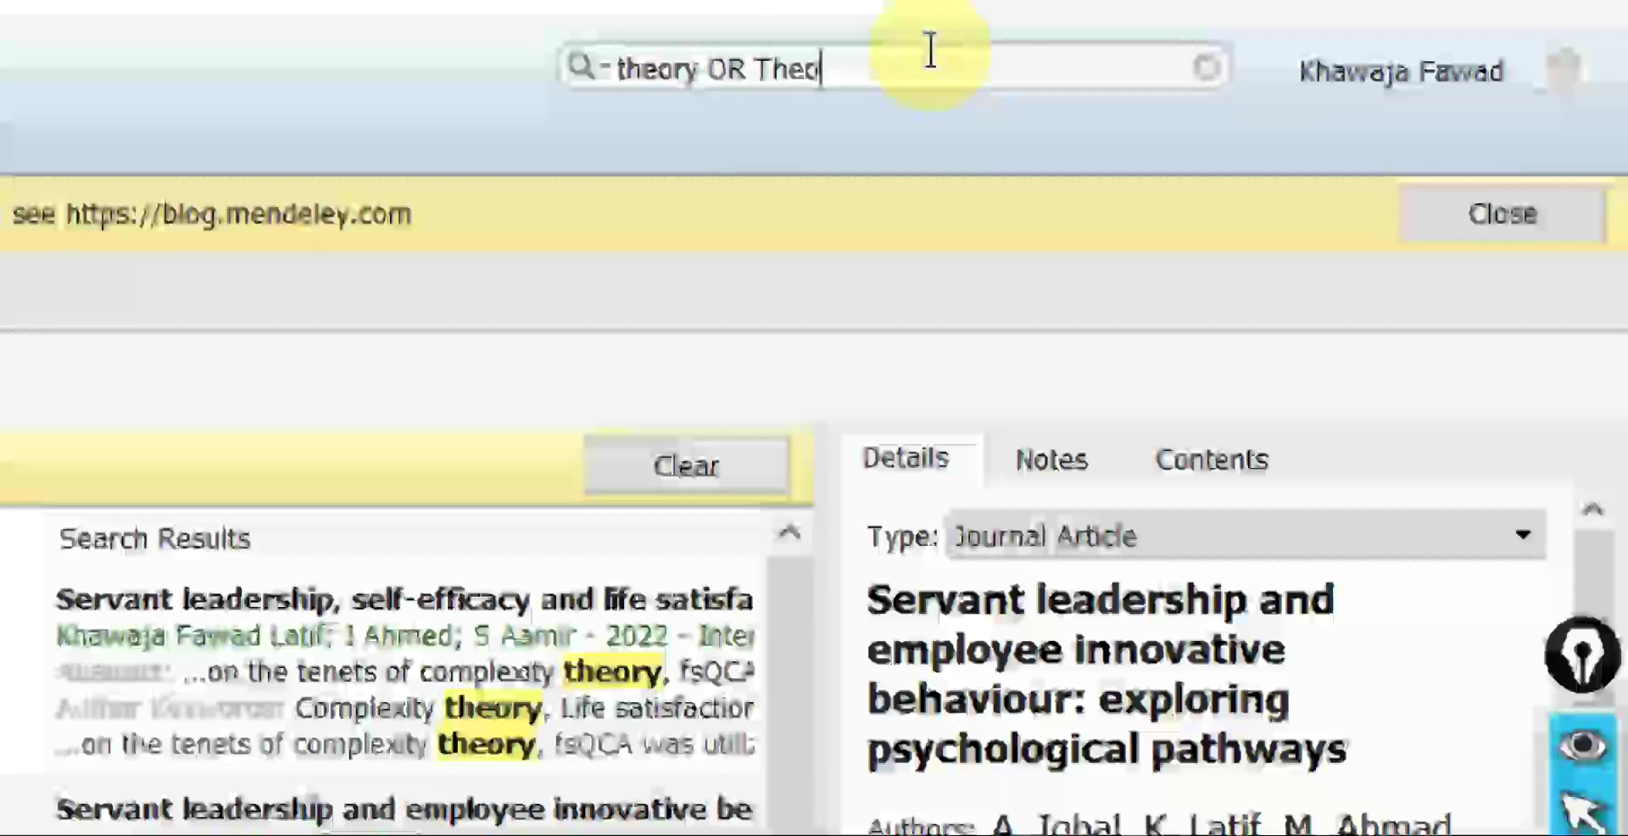
text(ries)
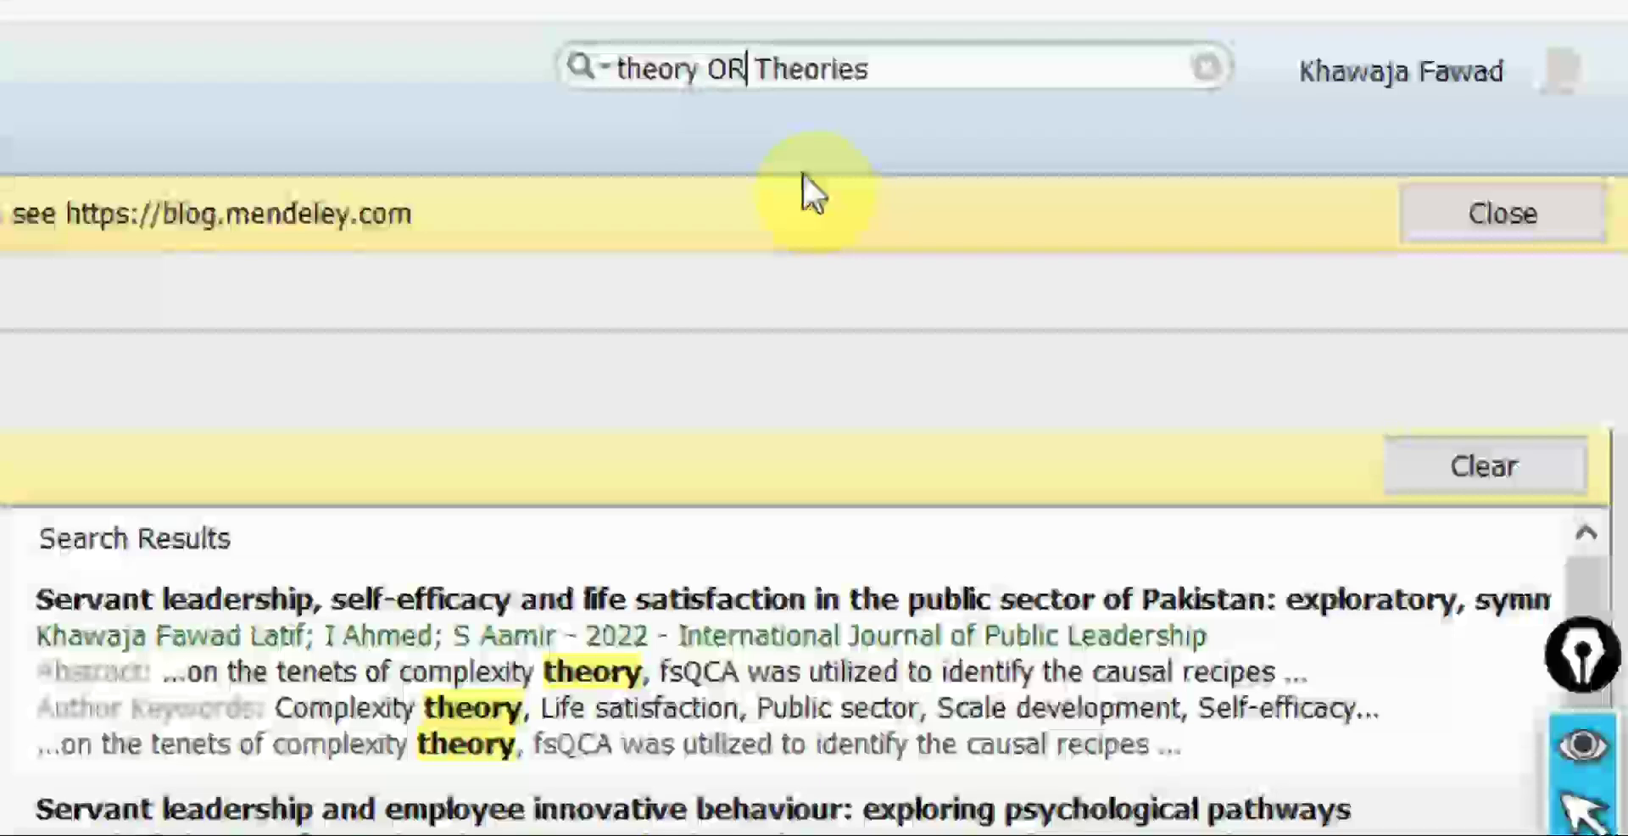
key(Left)
key(Left)
key(Left)
key(Left)
key(Left)
key(Left)
key(Left)
key(Left)
key(Left)
key(BackSpace)
key(BackSpace)
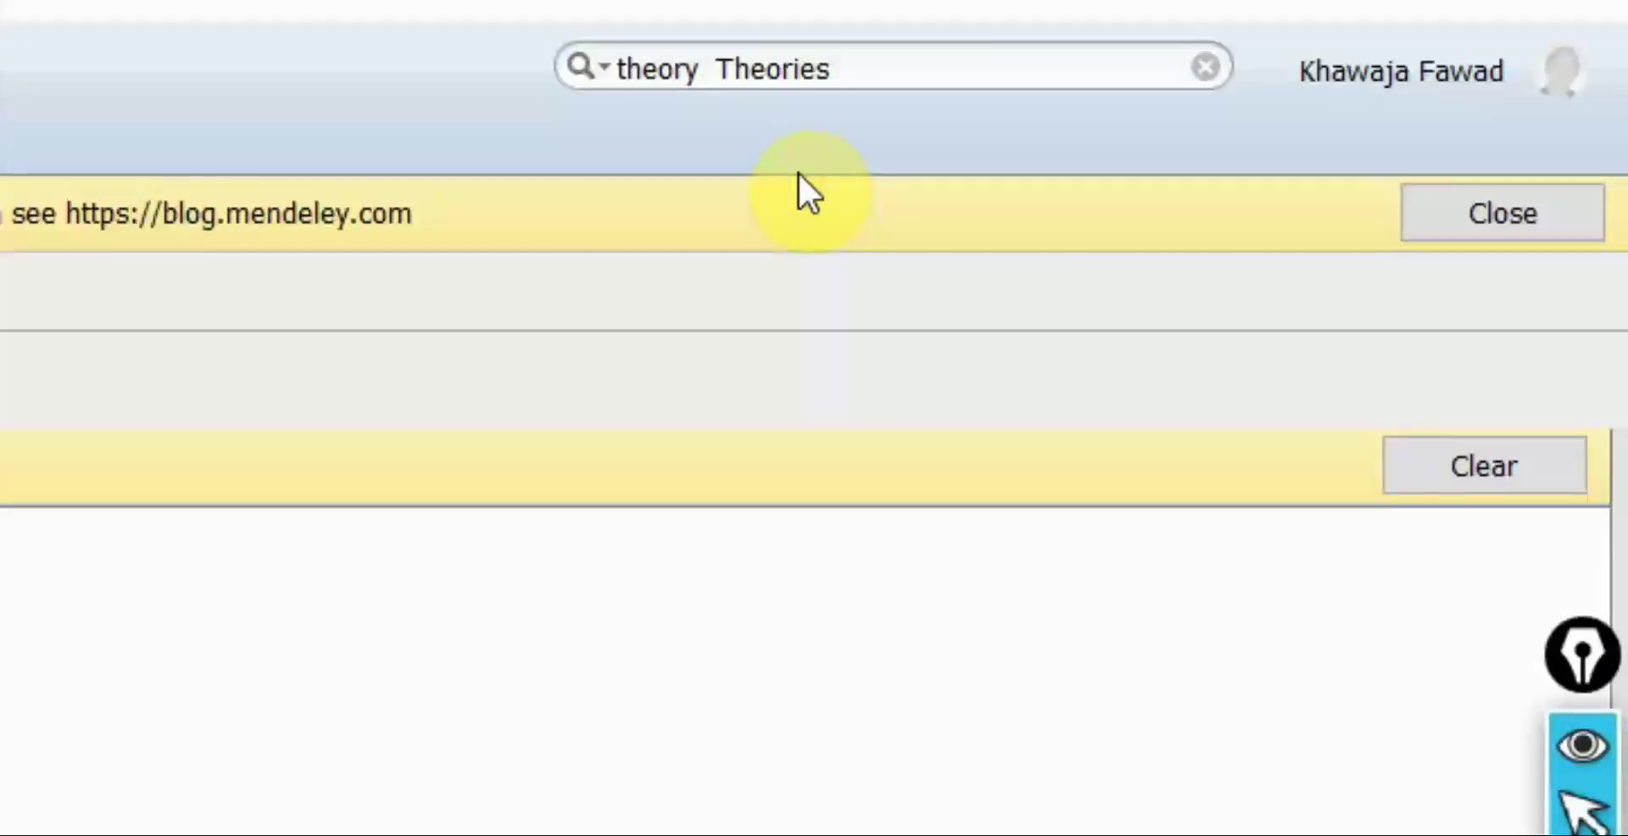
text(or)
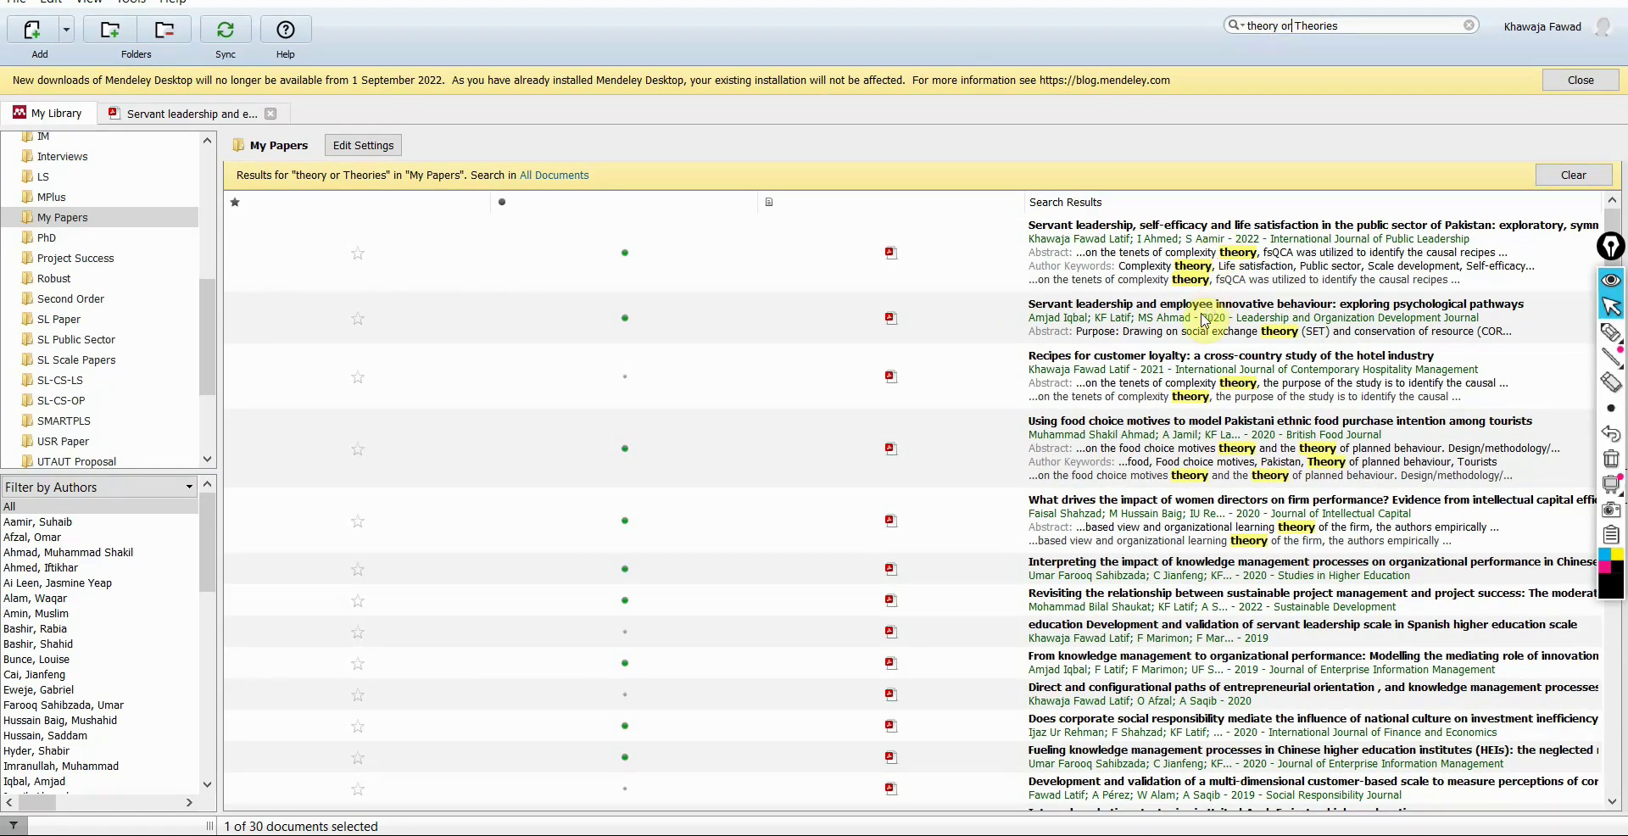
click(1276, 521)
Open the women directors PDF and trim its search back to 'theory' alone.
double_click(1277, 521)
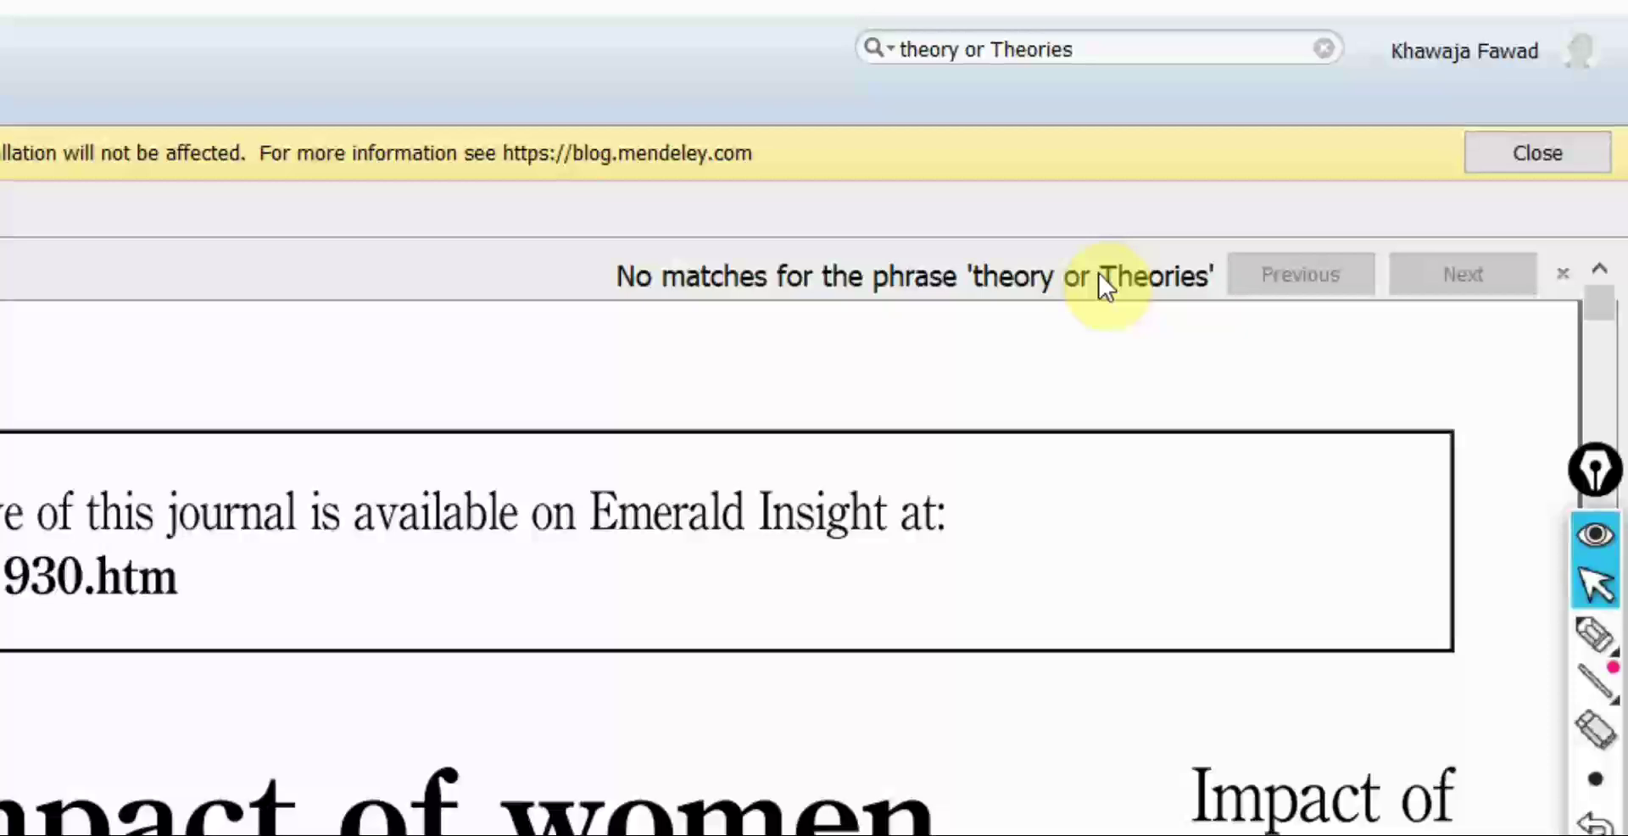
click(1100, 58)
triple_click(1100, 57)
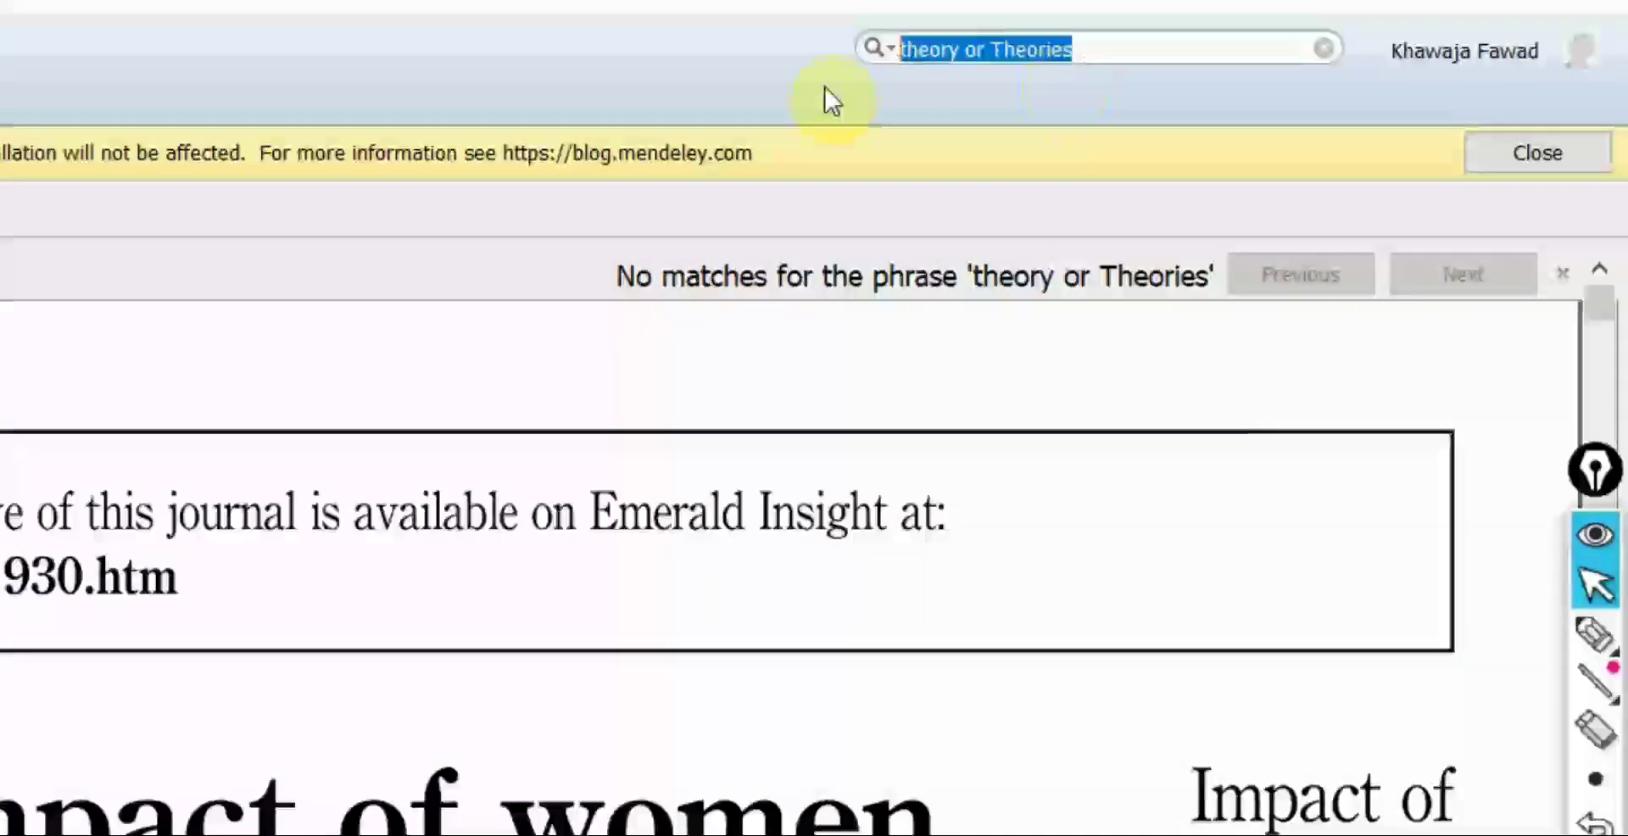
key(End)
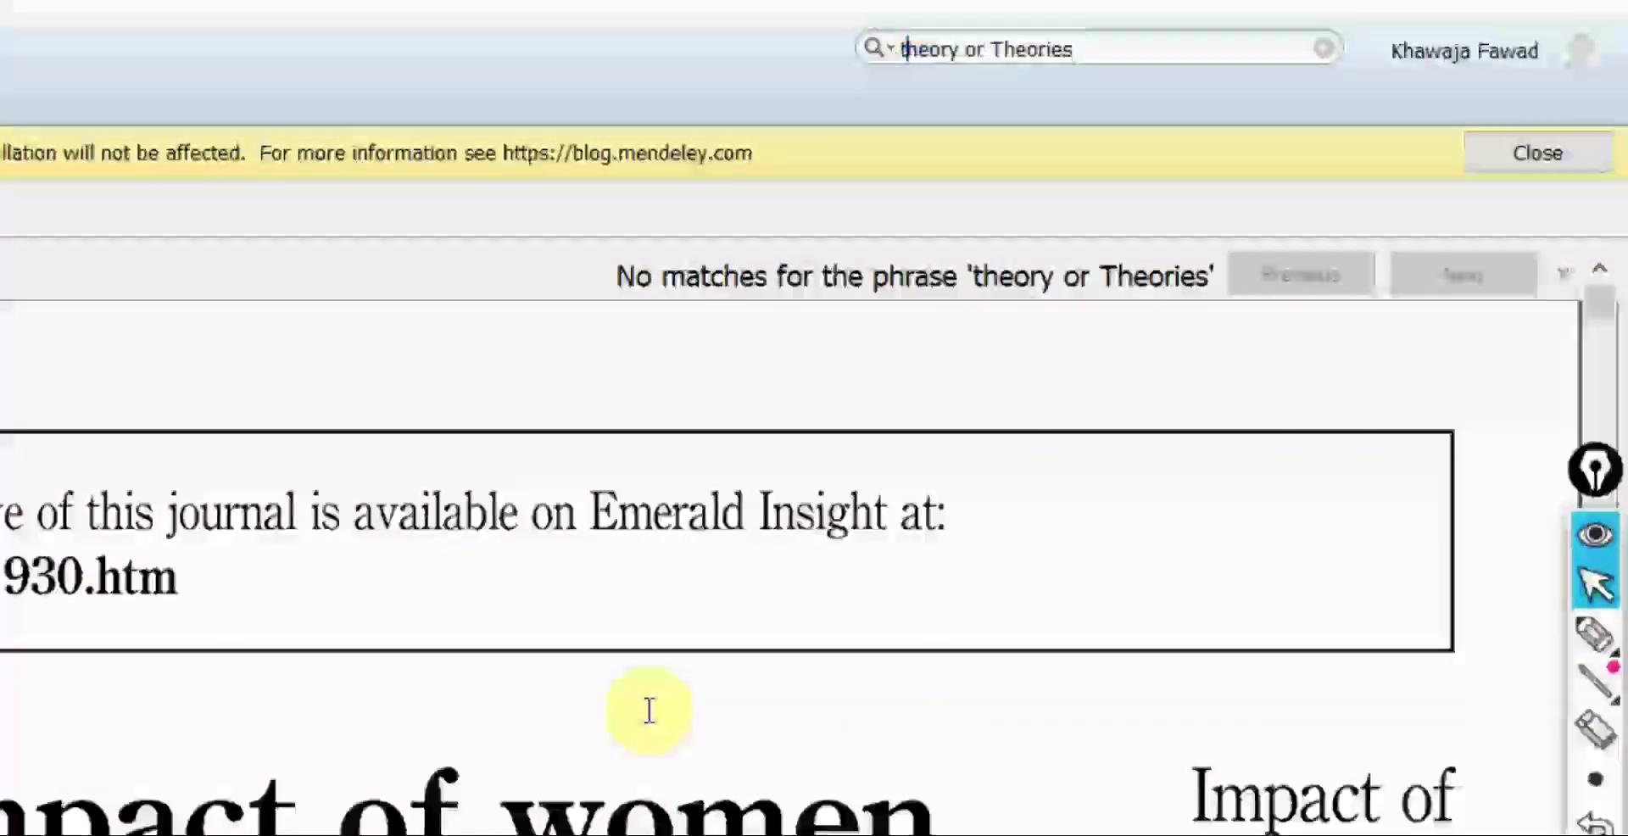
key(BackSpace)
key(BackSpace)
key(BackSpace)
key(BackSpace)
key(BackSpace)
key(BackSpace)
key(BackSpace)
key(BackSpace)
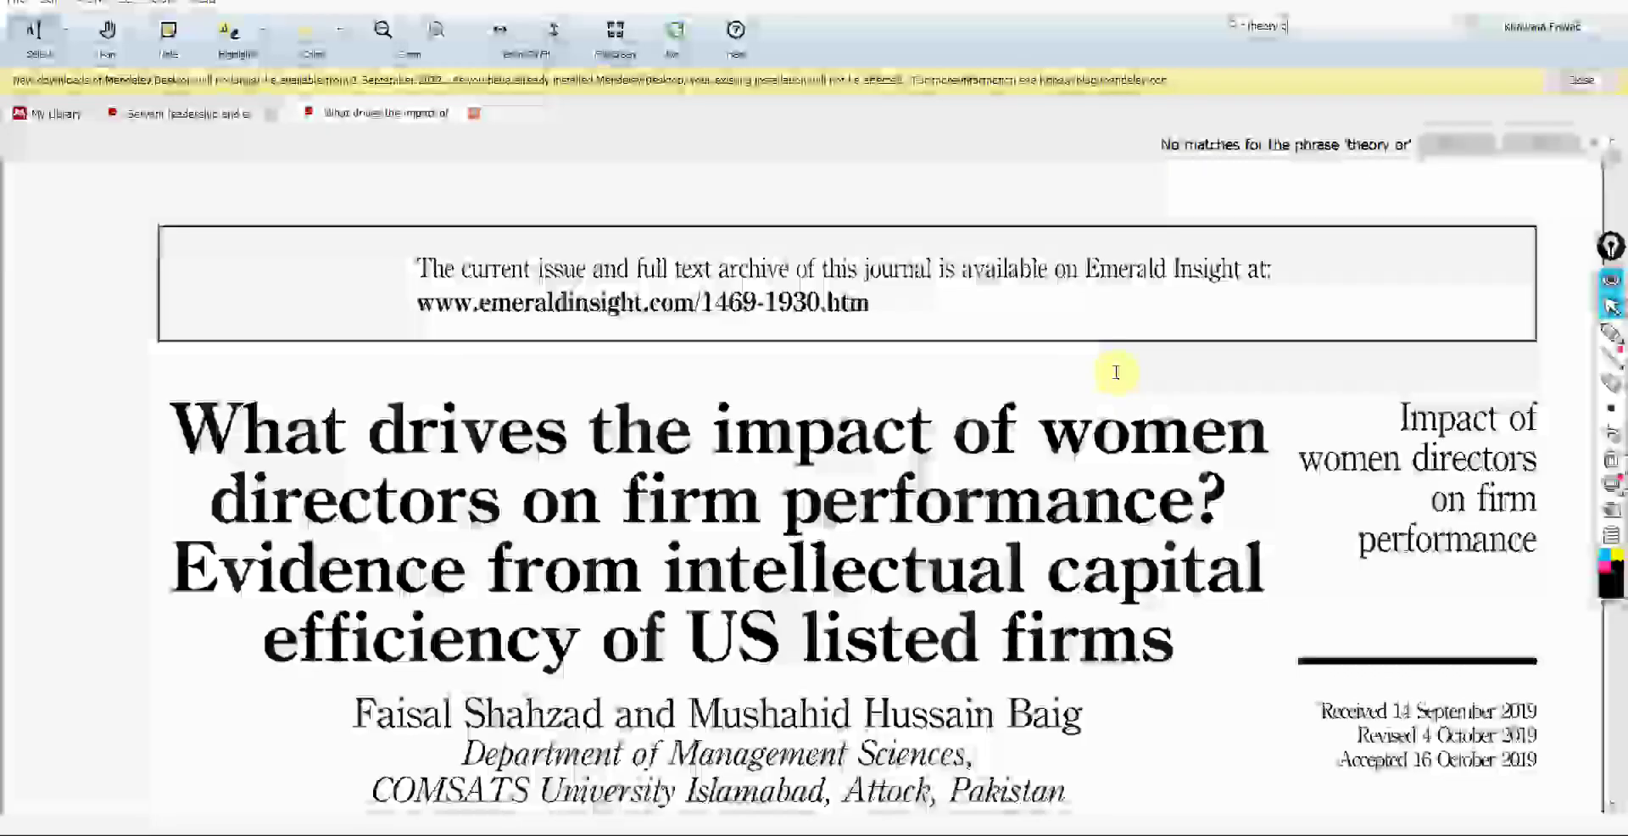
key(BackSpace)
key(BackSpace)
key(BackSpace)
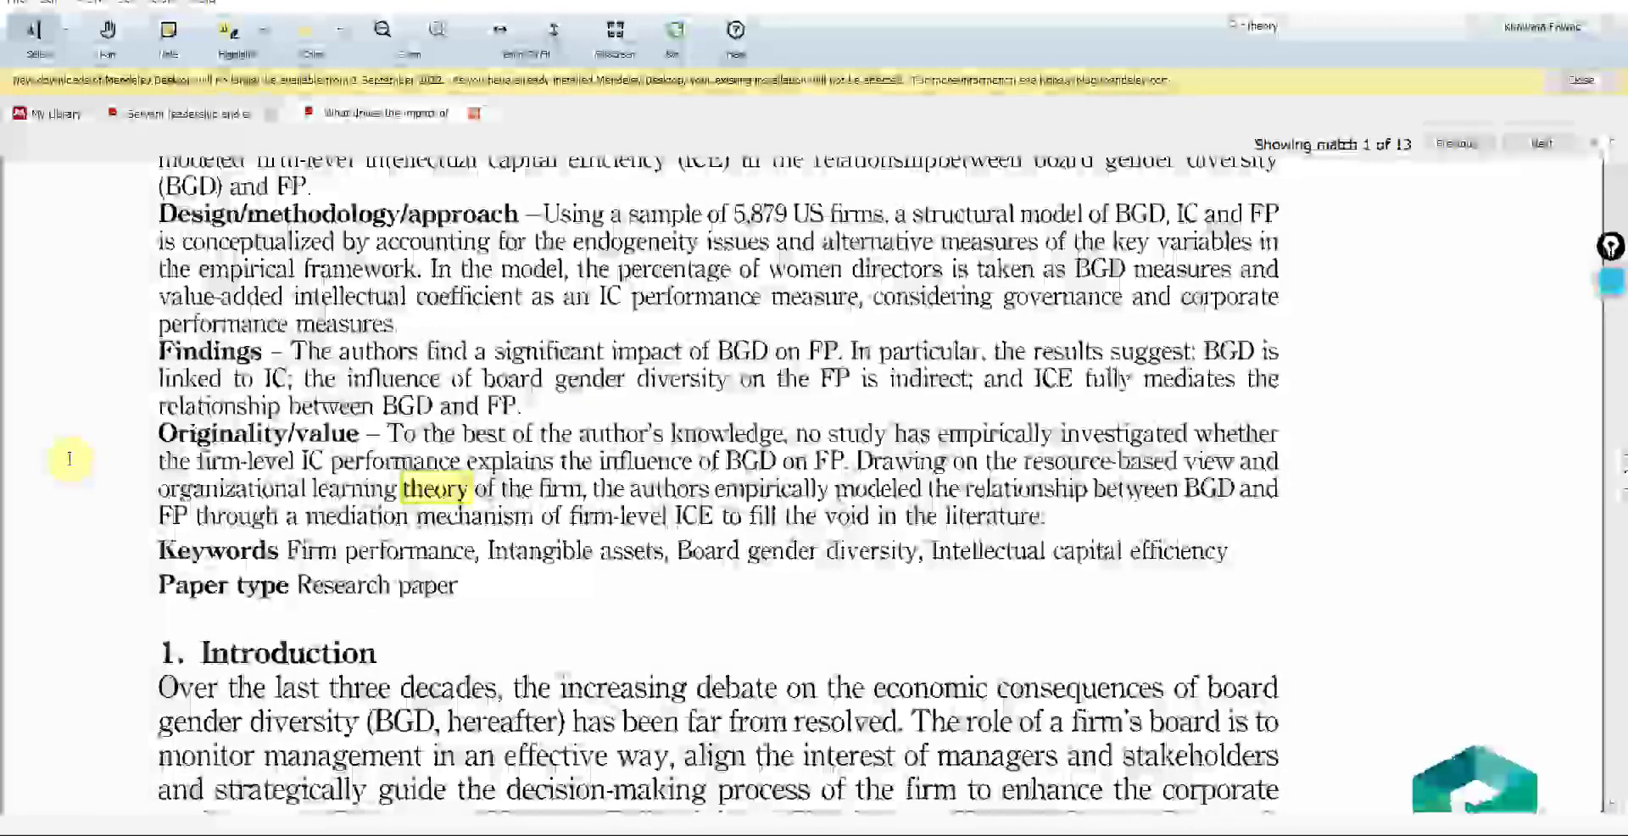
Return to the servant leadership PDF and view the page 2 'theory' match.
key(ctrl+shift+Tab)
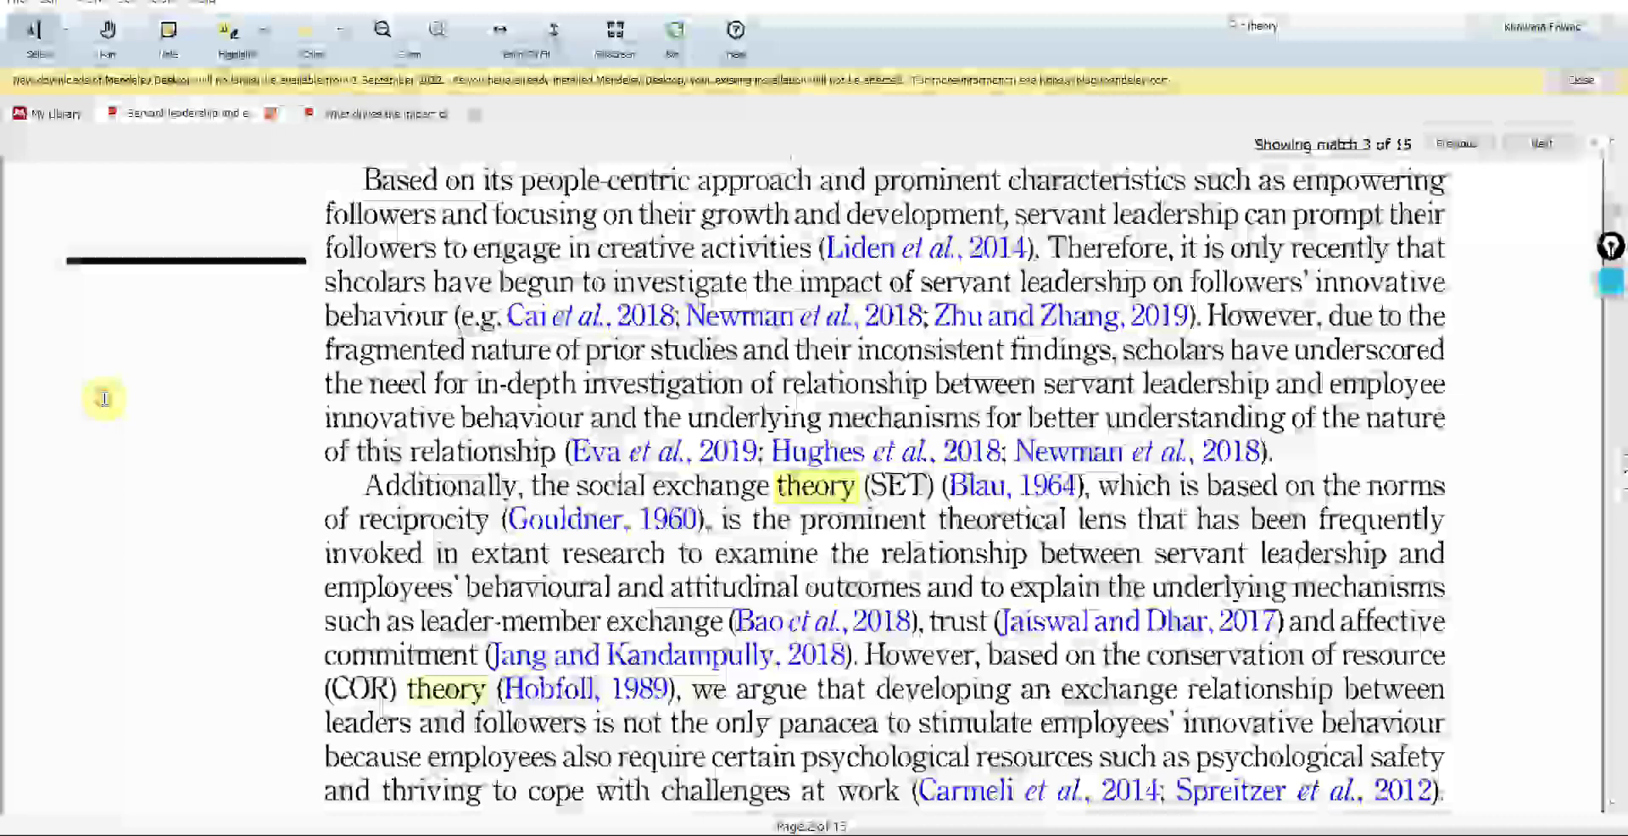
scroll(104, 399, up, 10)
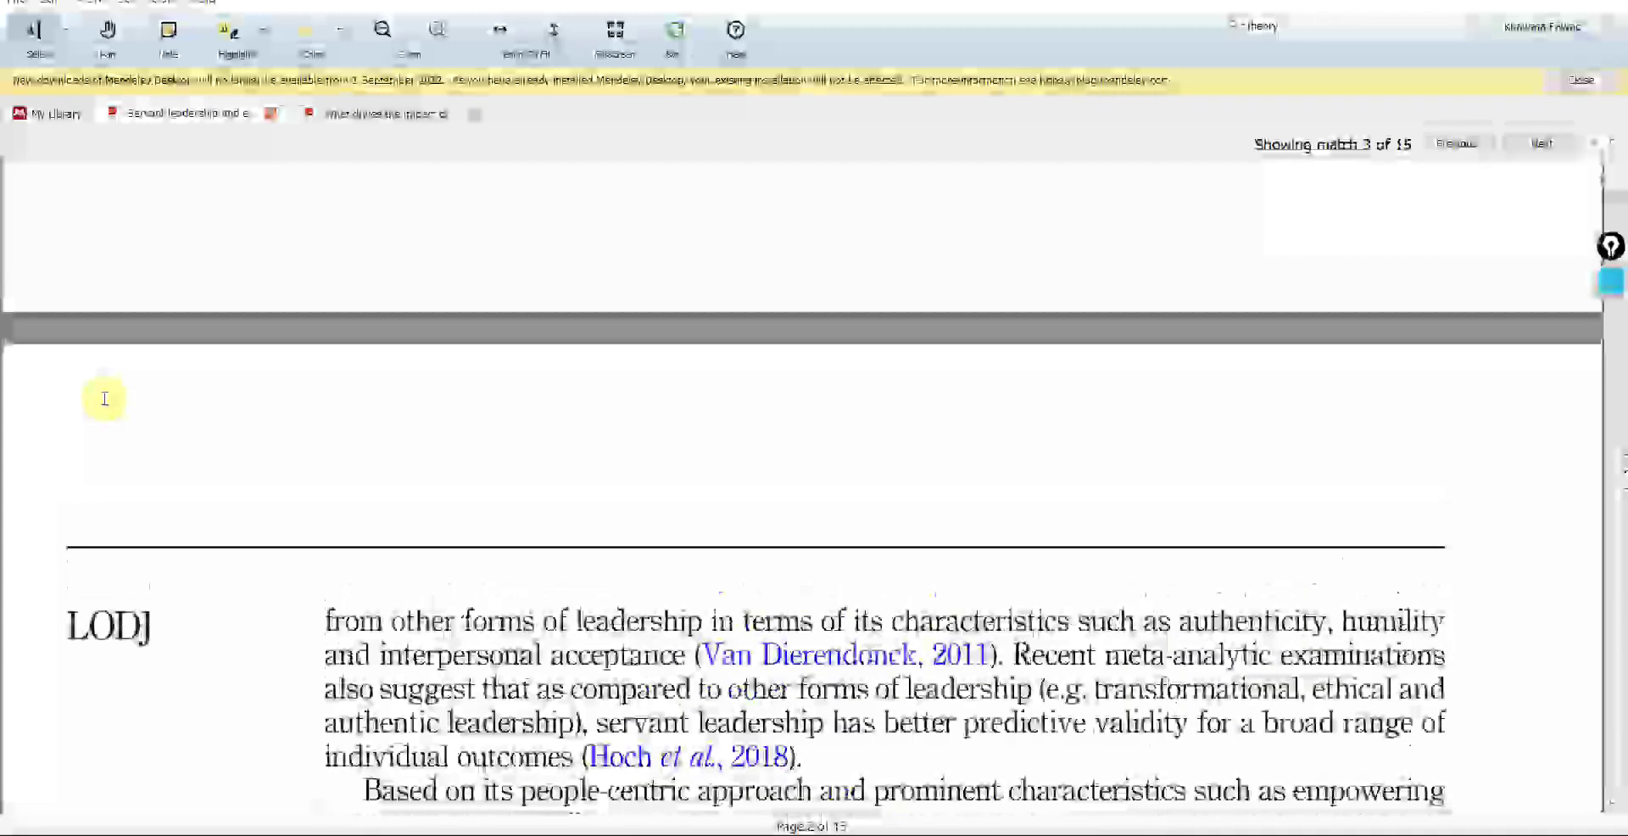
scroll(104, 399, up, 3)
scroll(104, 399, down, 10)
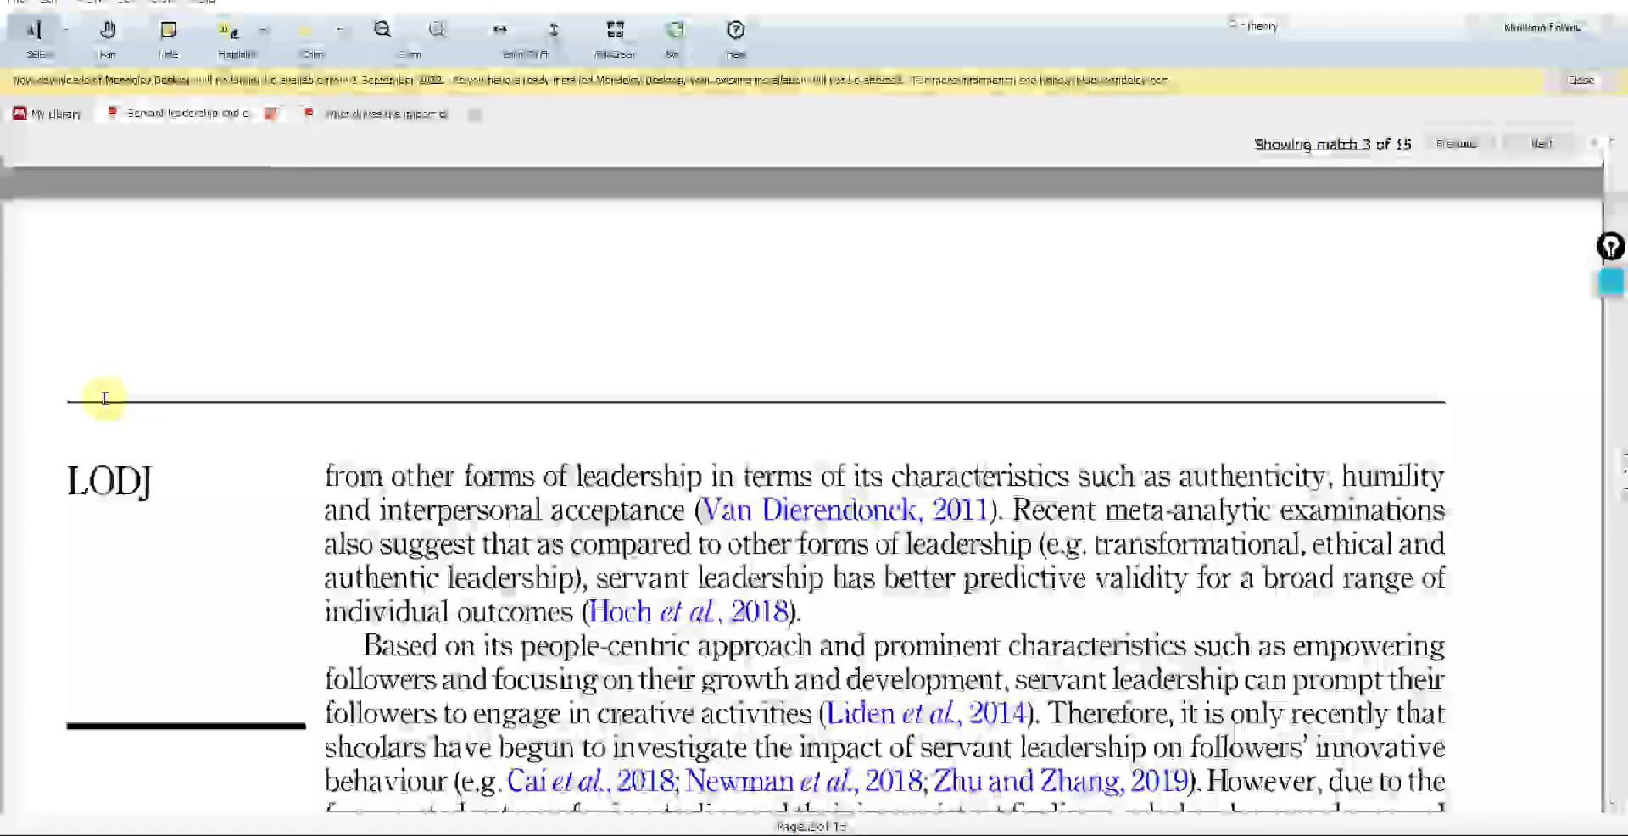
scroll(104, 398, down, 3)
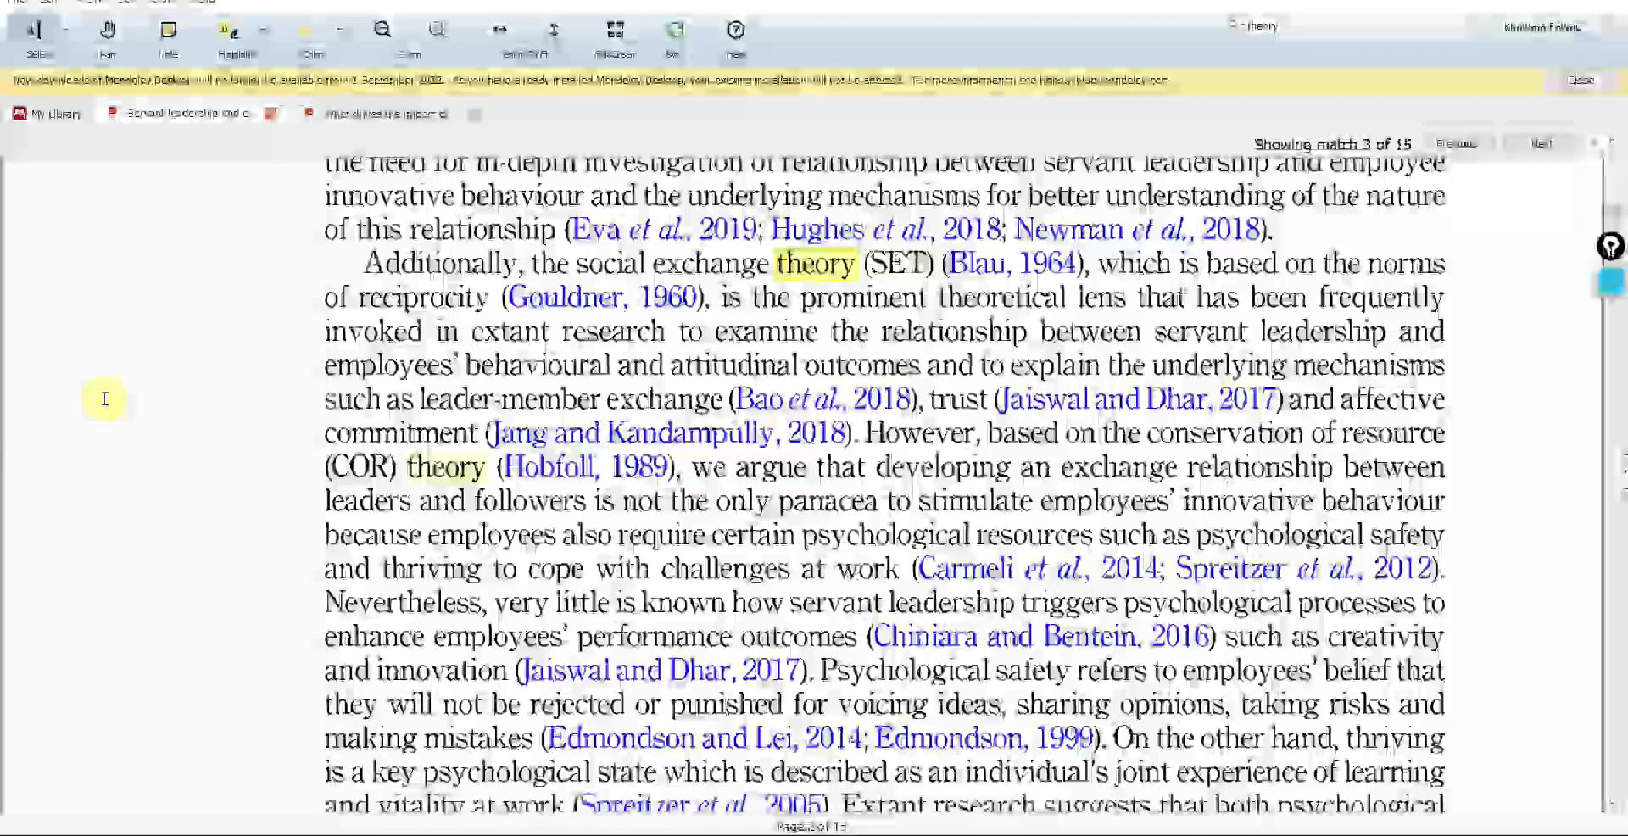
scroll(104, 398, up, 10)
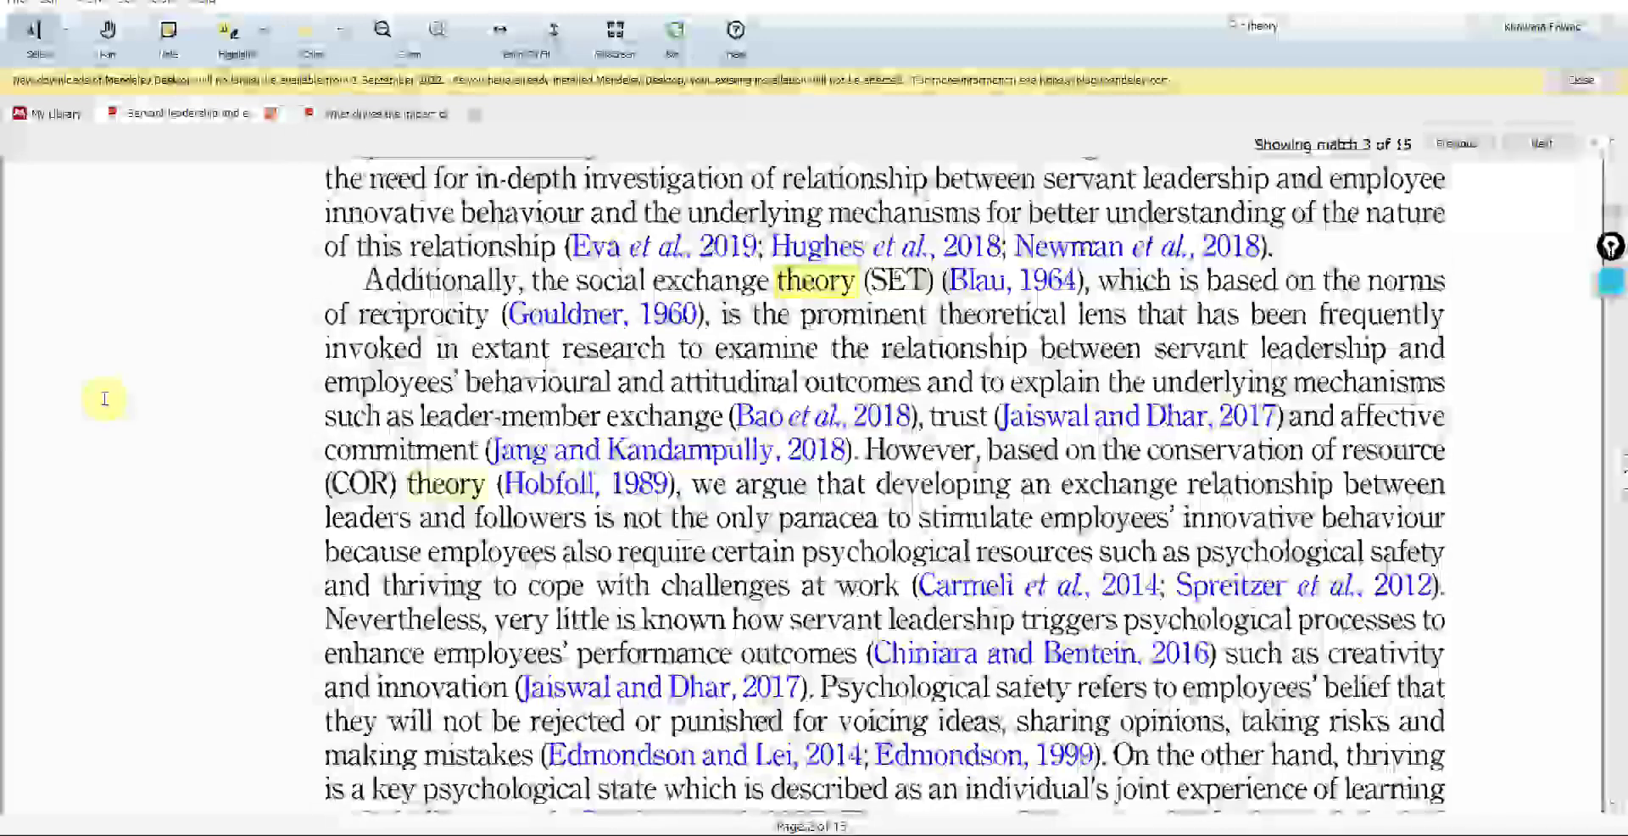
scroll(104, 399, up, 1)
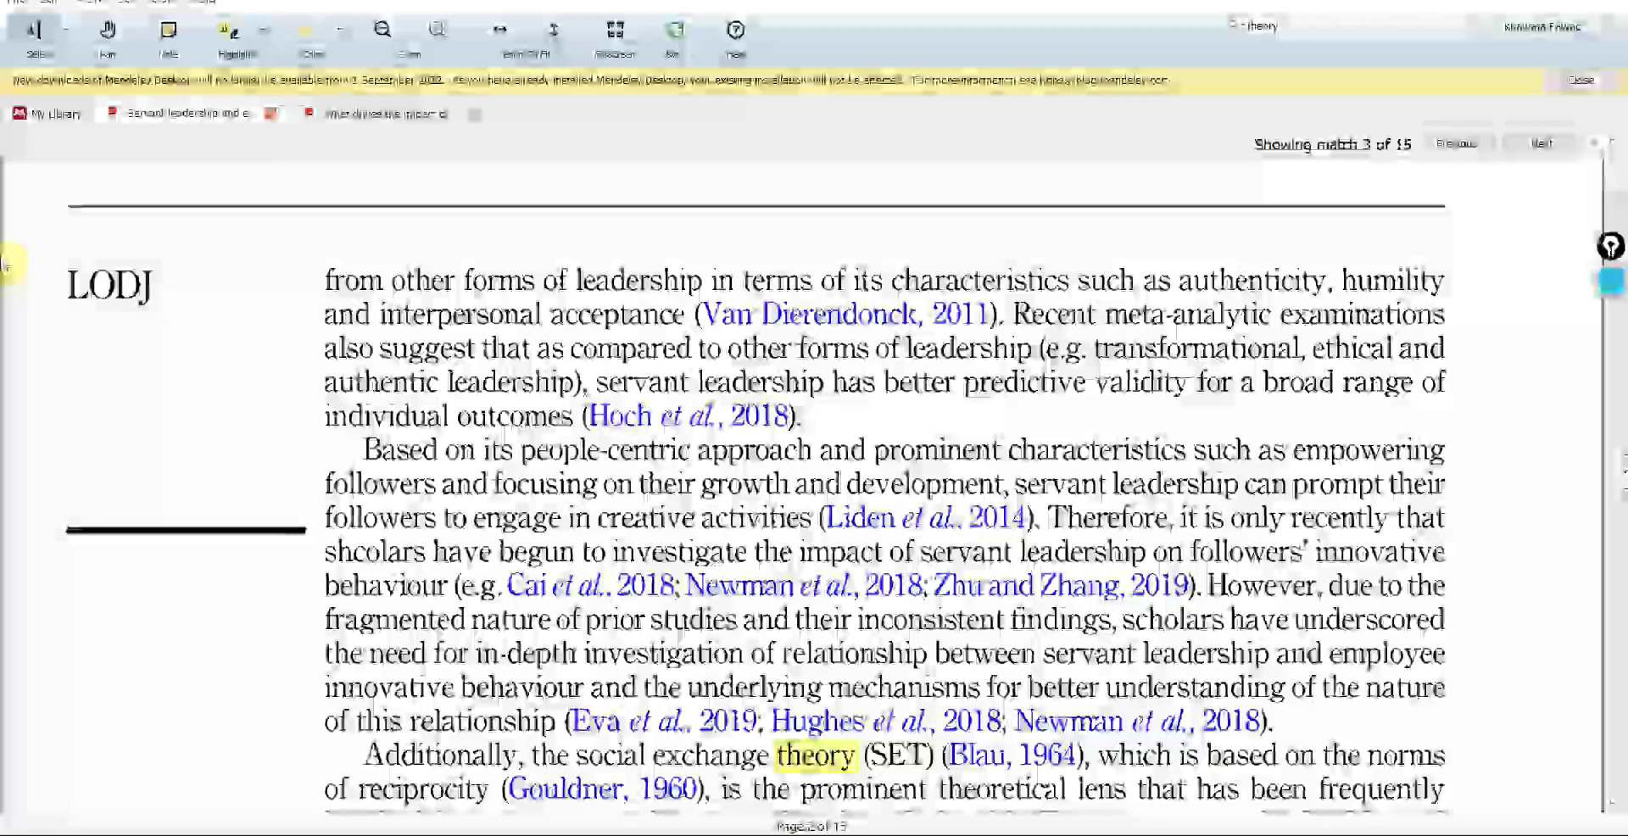
Search the library for 'theoretical lens' and open the Direct and configurational paths PDF.
click(47, 113)
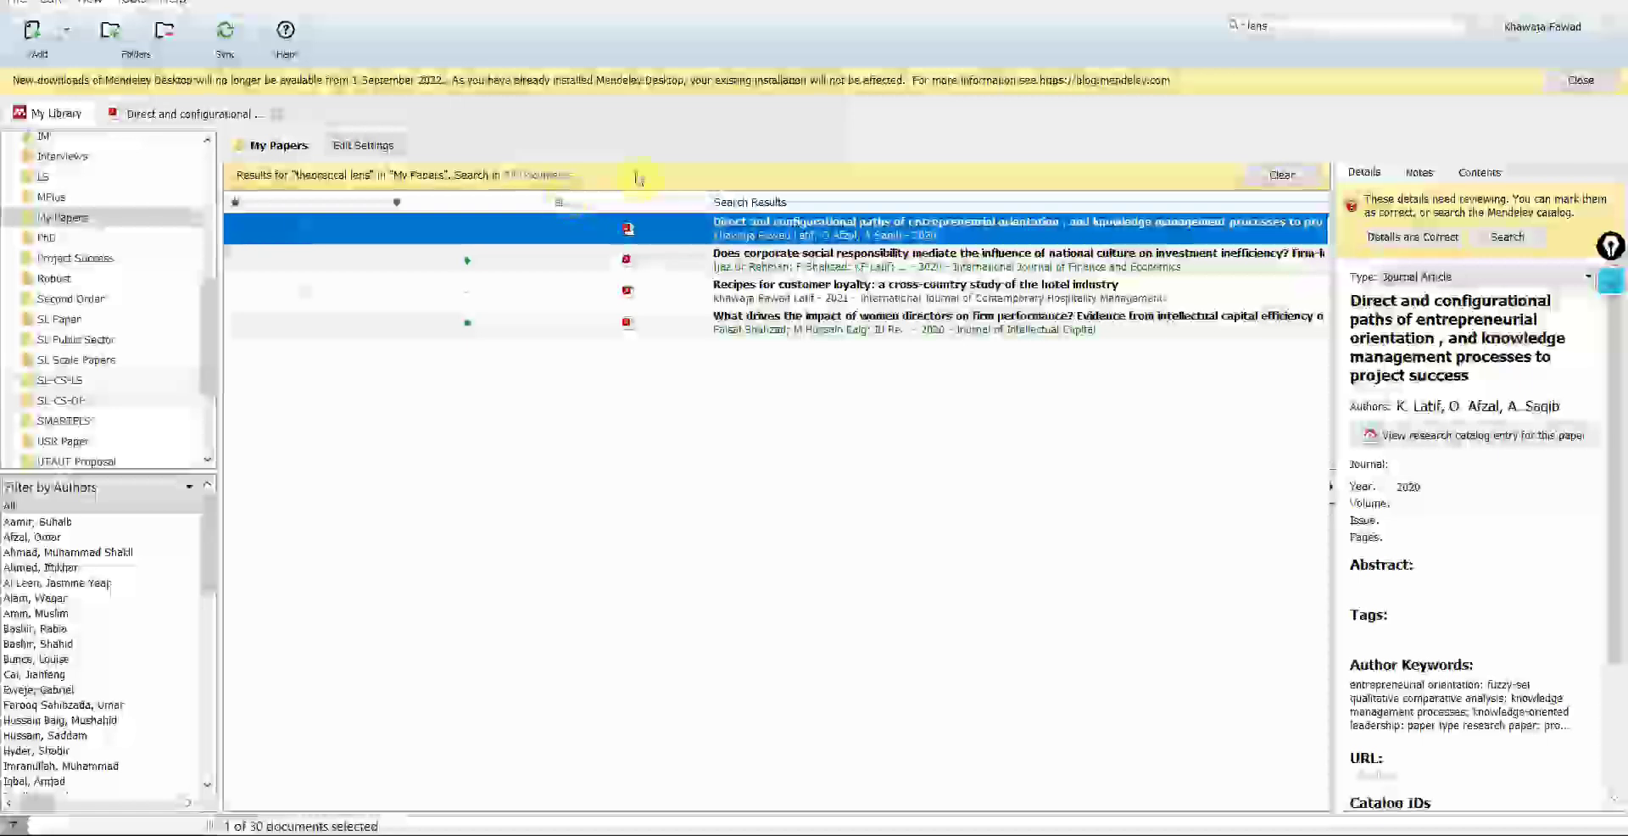
click(1313, 26)
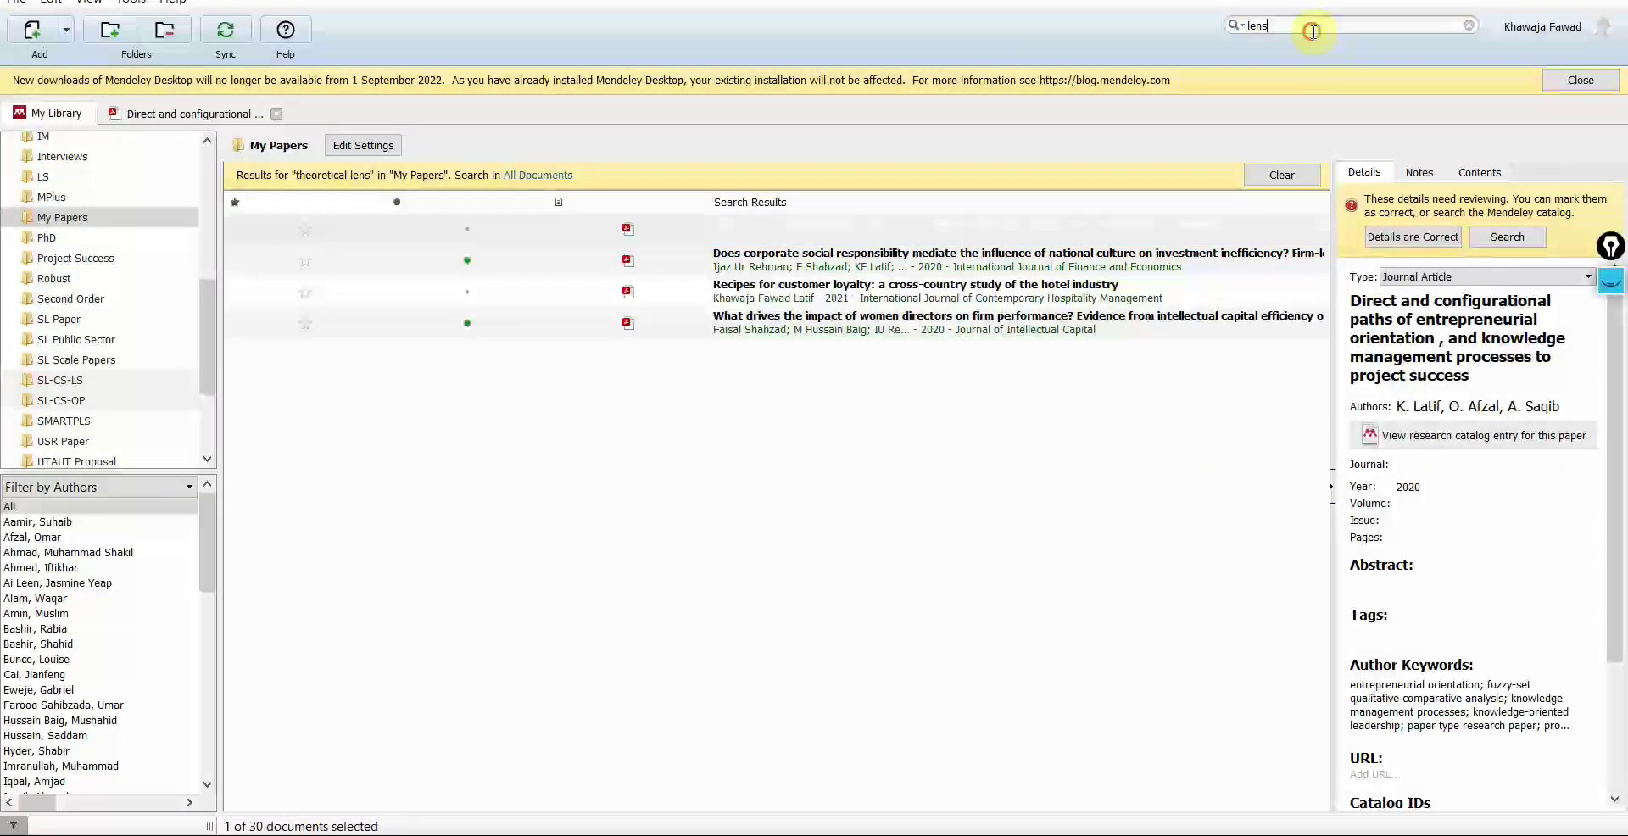
double_click(889, 241)
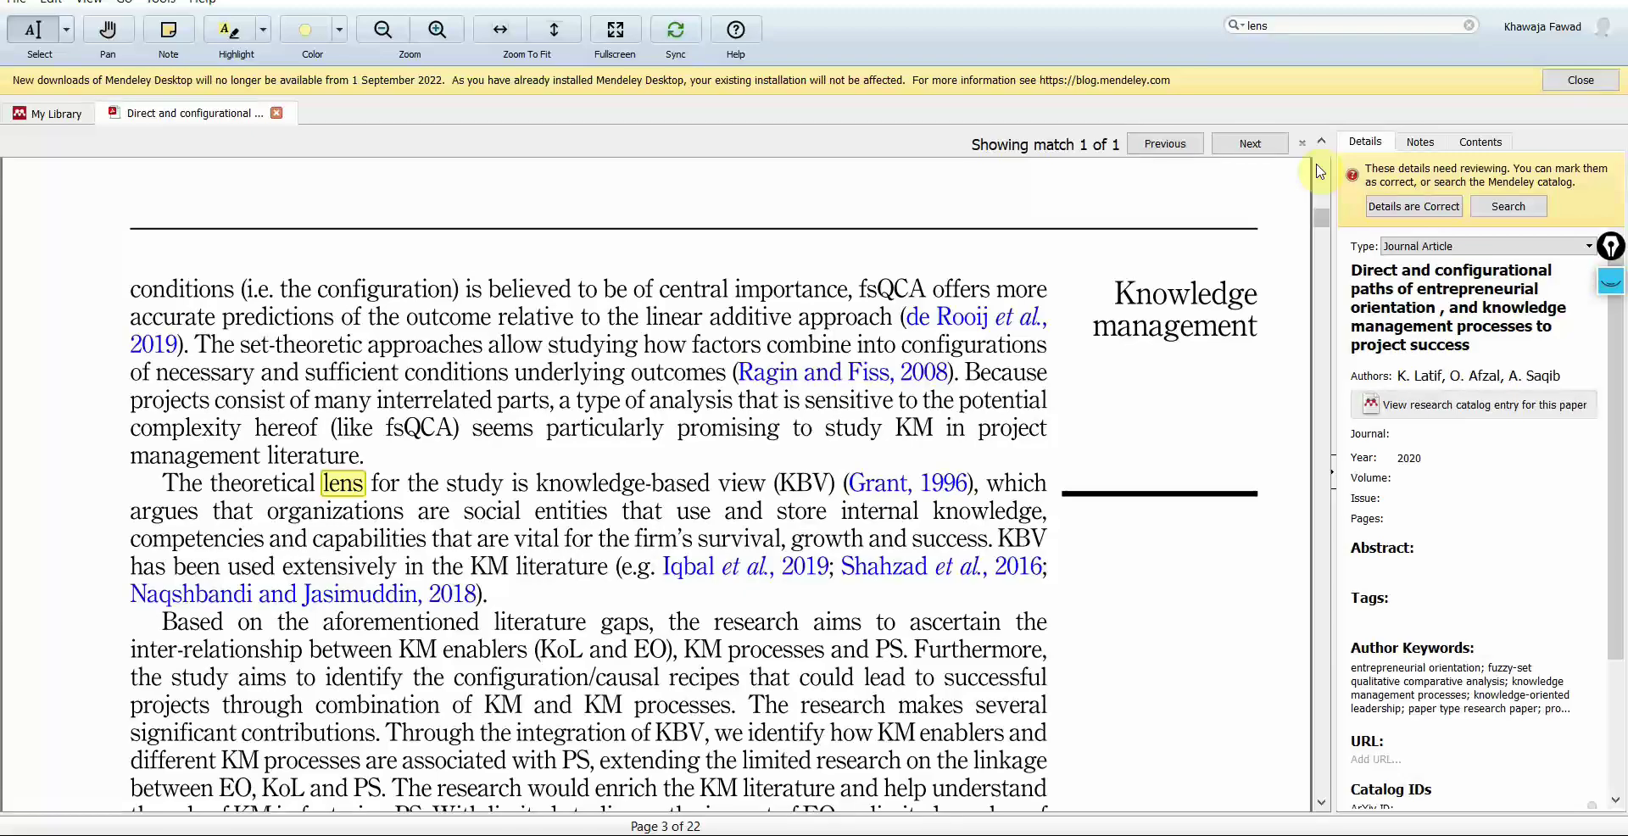
With the pen, underline 'The theoretical' and 'knowledge-based view (KBV)' and bracket the sentence.
mouse_move(1328, 227)
mouse_down()
mouse_move(1339, 176)
mouse_move(1338, 218)
mouse_up()
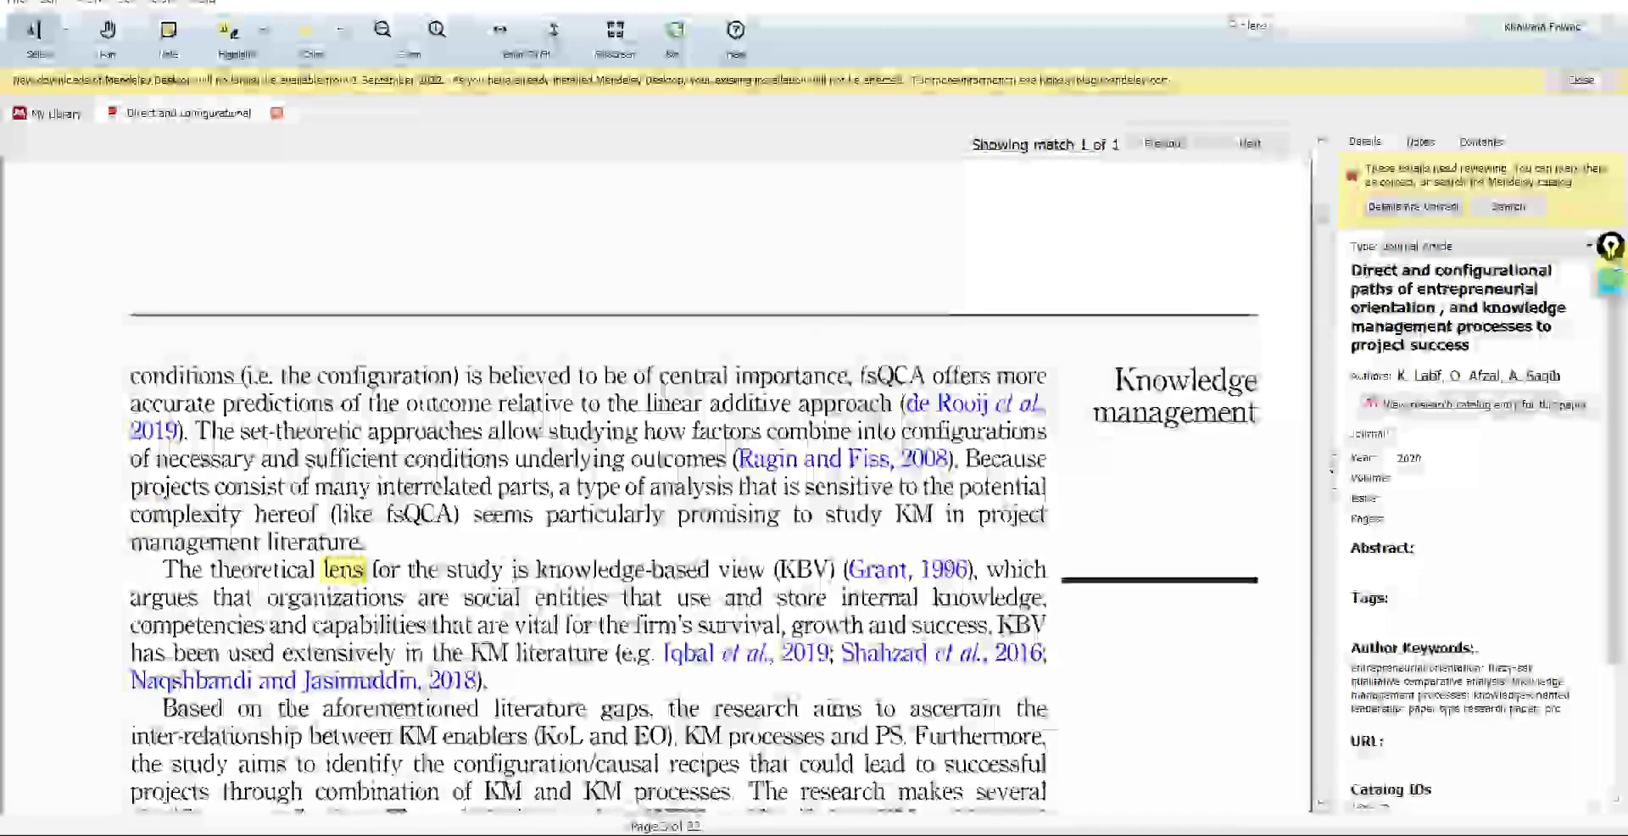
click(1613, 277)
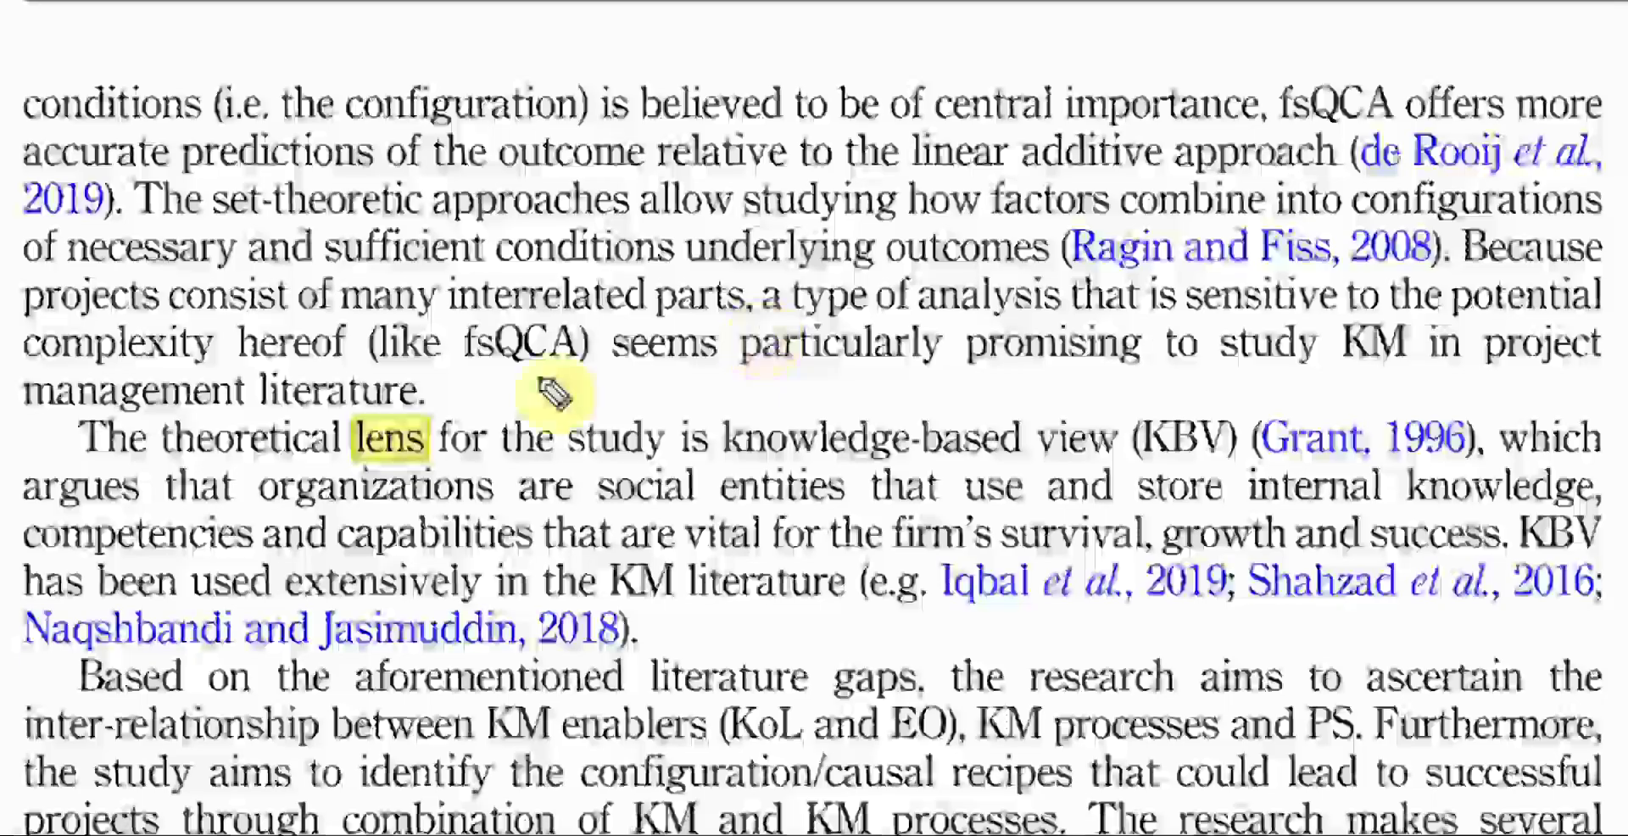
drag(80, 466, 339, 462)
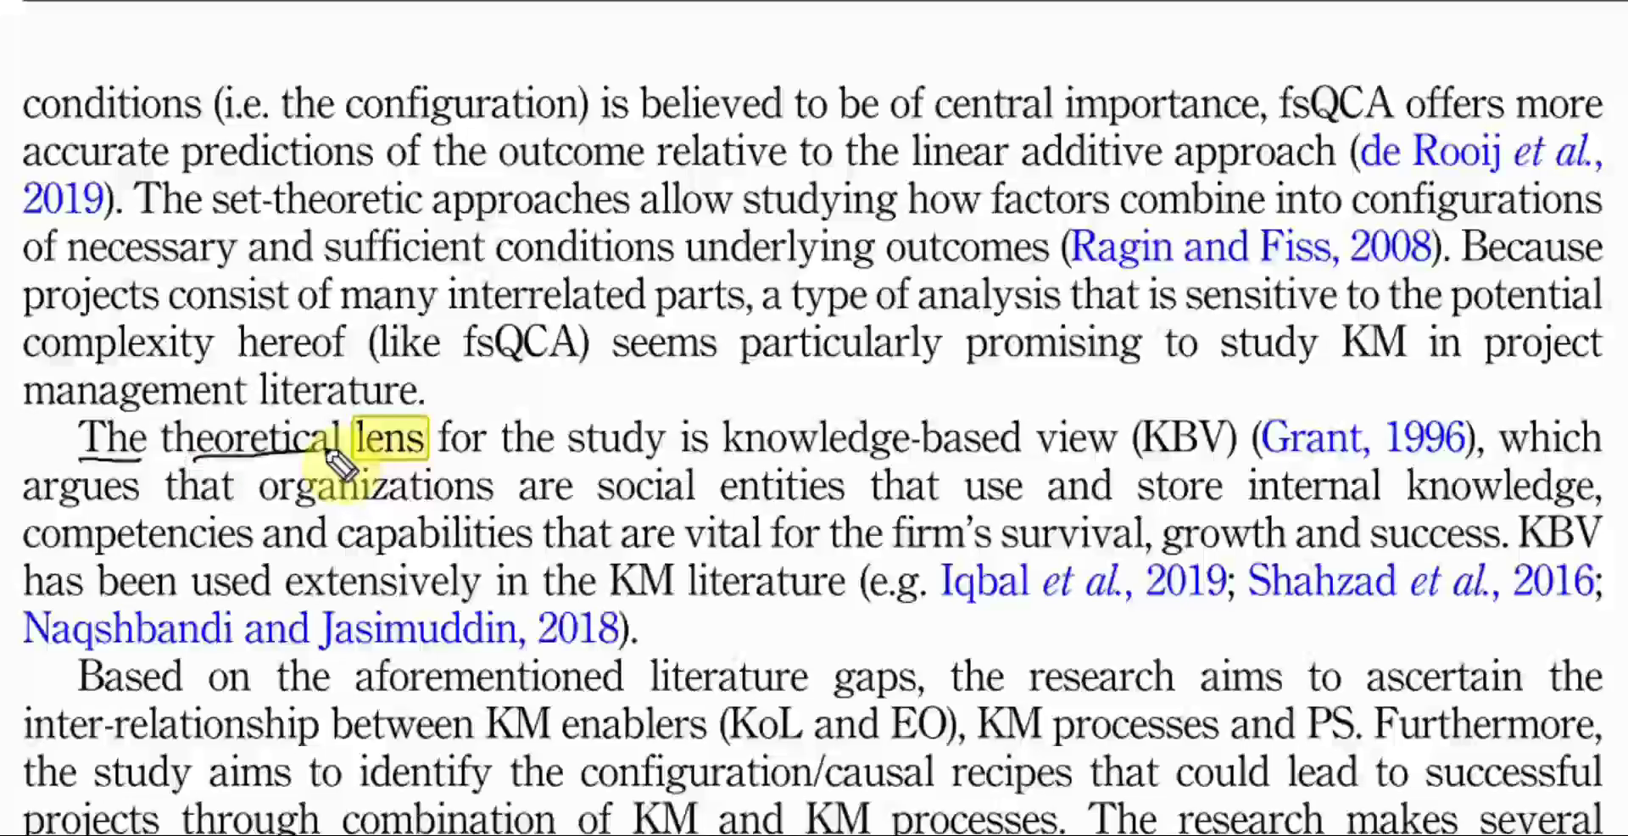
drag(734, 465, 1208, 455)
drag(1475, 395, 1486, 466)
mouse_move(76, 419)
mouse_down()
mouse_move(66, 449)
mouse_move(81, 463)
mouse_up()
Draw a line above KBV and underline the following competencies and literature lines.
drag(715, 405, 1444, 393)
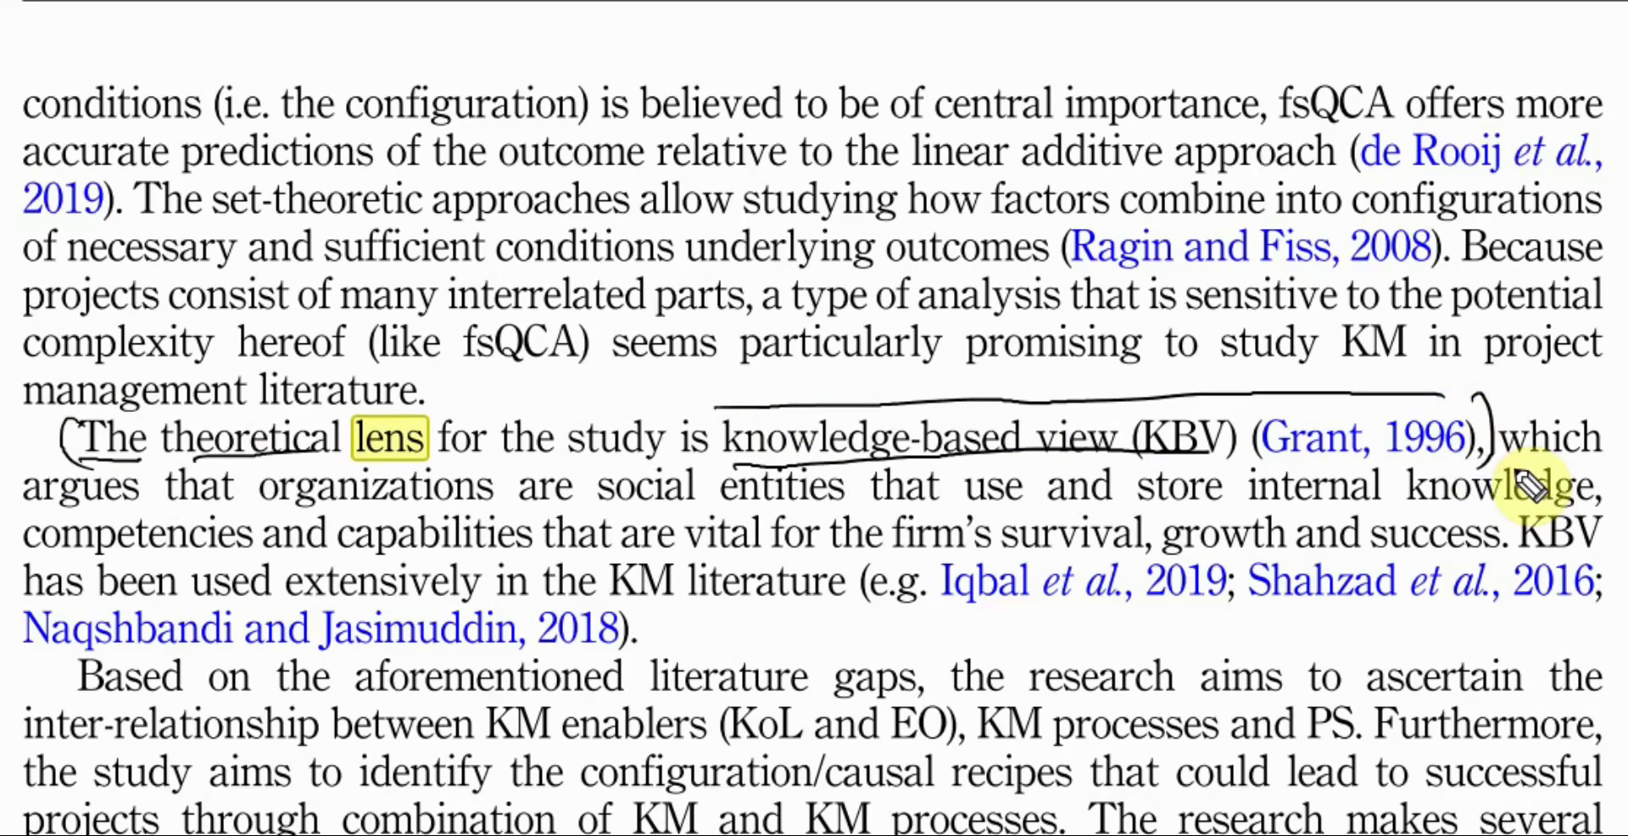
drag(1499, 460, 1595, 452)
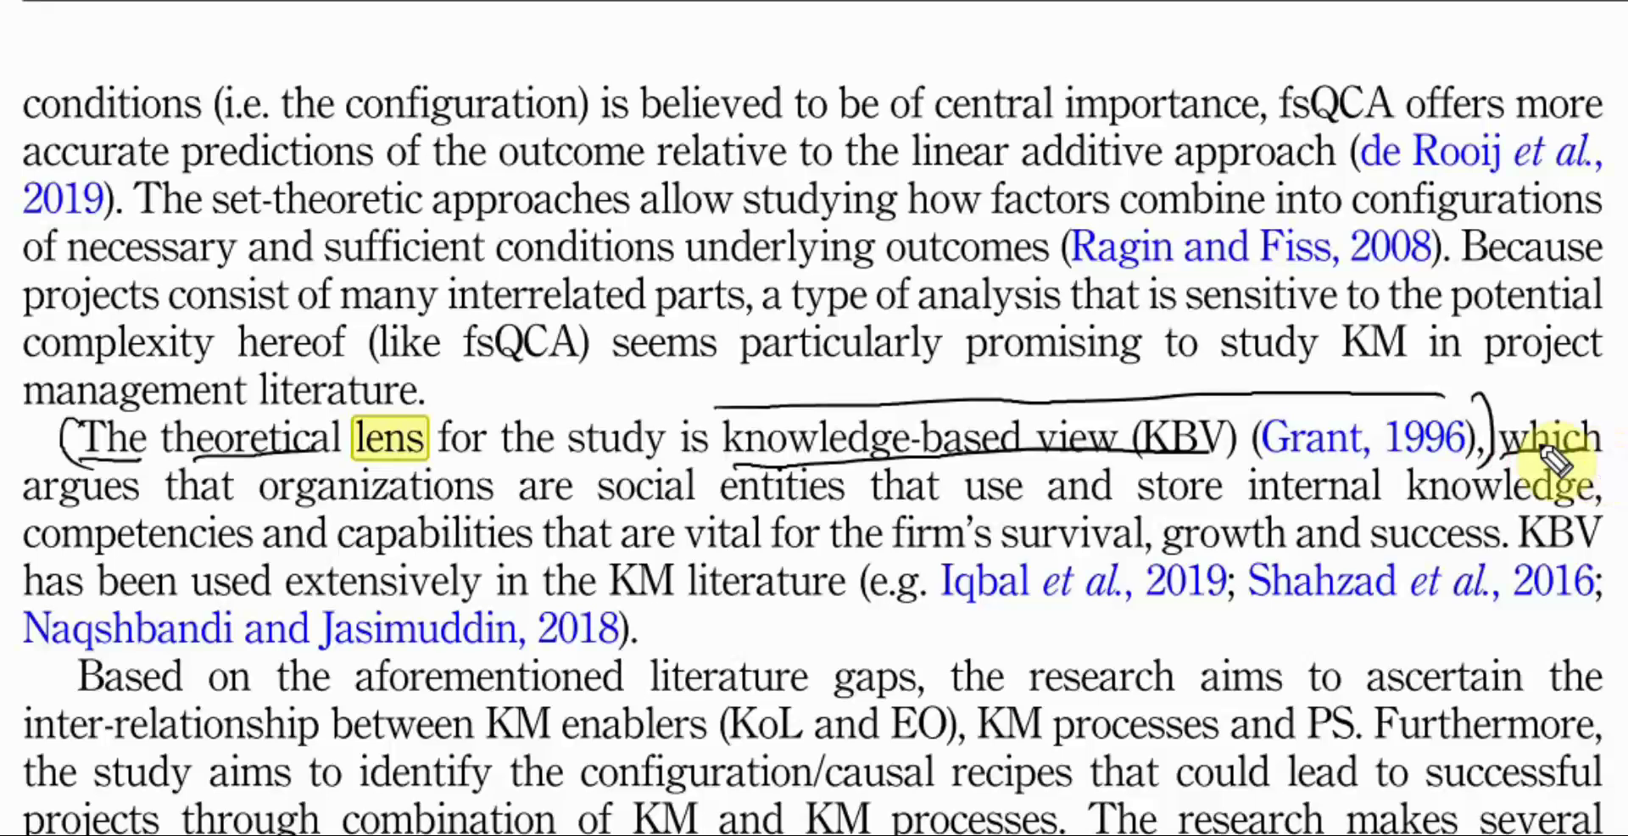
drag(24, 512, 1595, 502)
drag(73, 560, 1137, 528)
drag(683, 603, 816, 604)
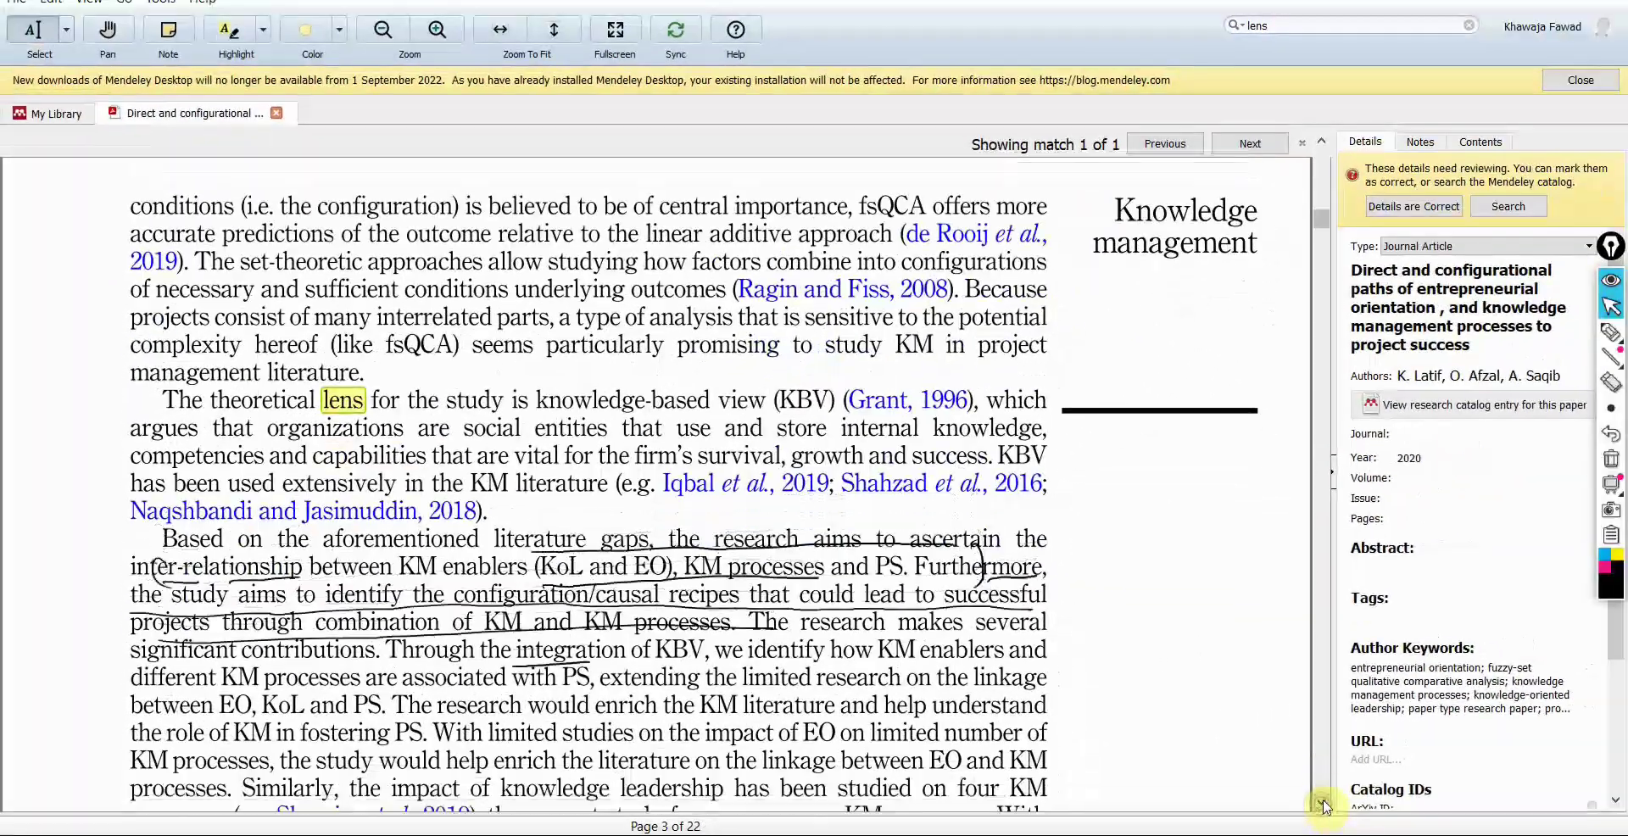
Strike through 'significant contributions' and circle 'Through the integration of KBV' on page 3.
click(1323, 804)
scroll(1328, 808, down, 5)
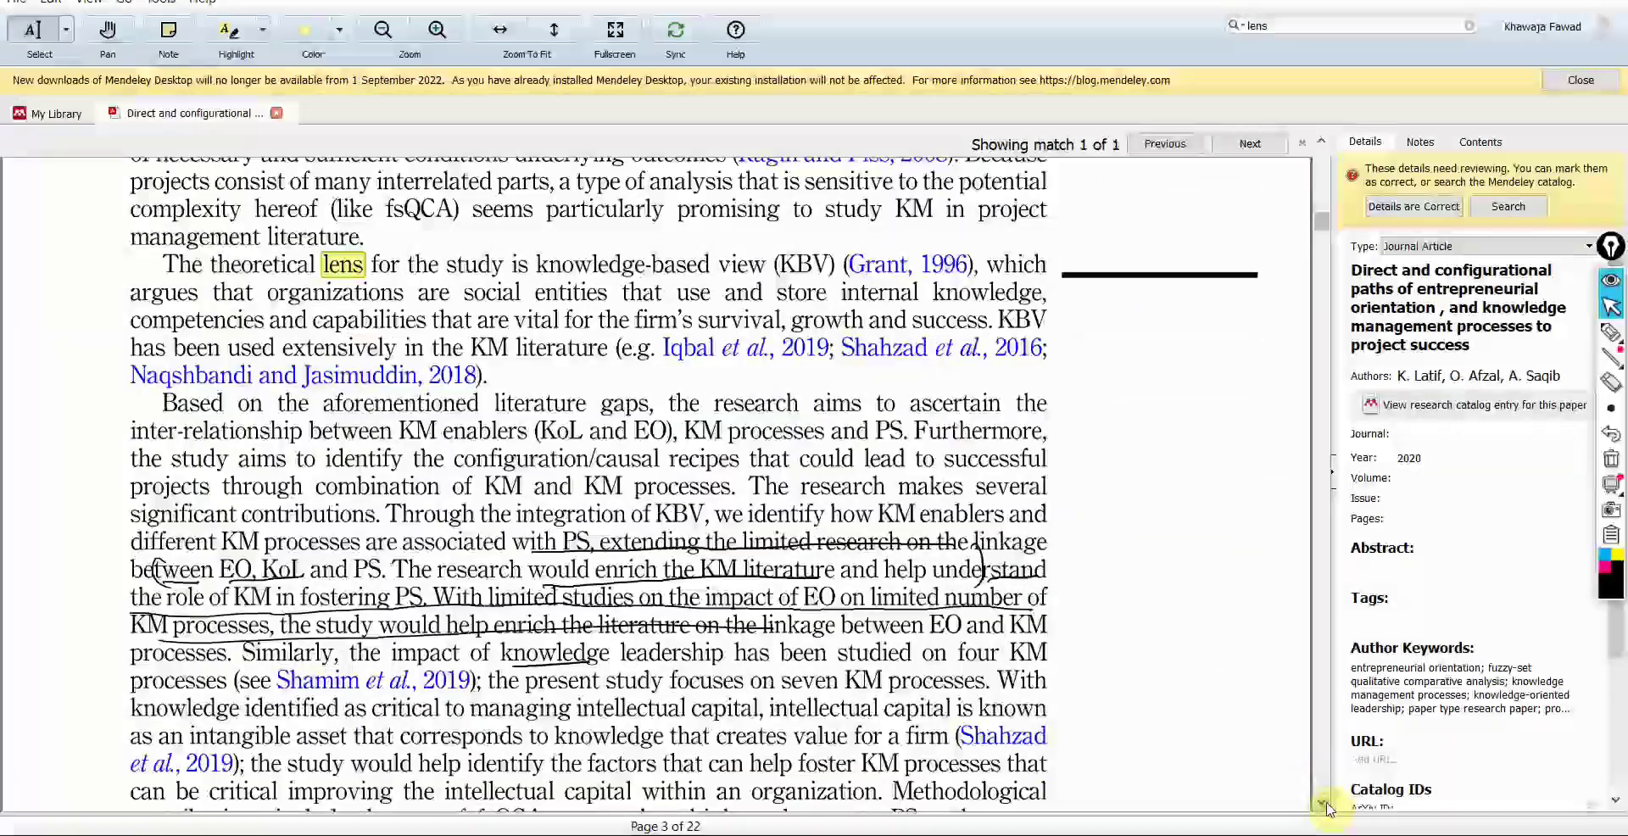
scroll(1330, 810, down, 5)
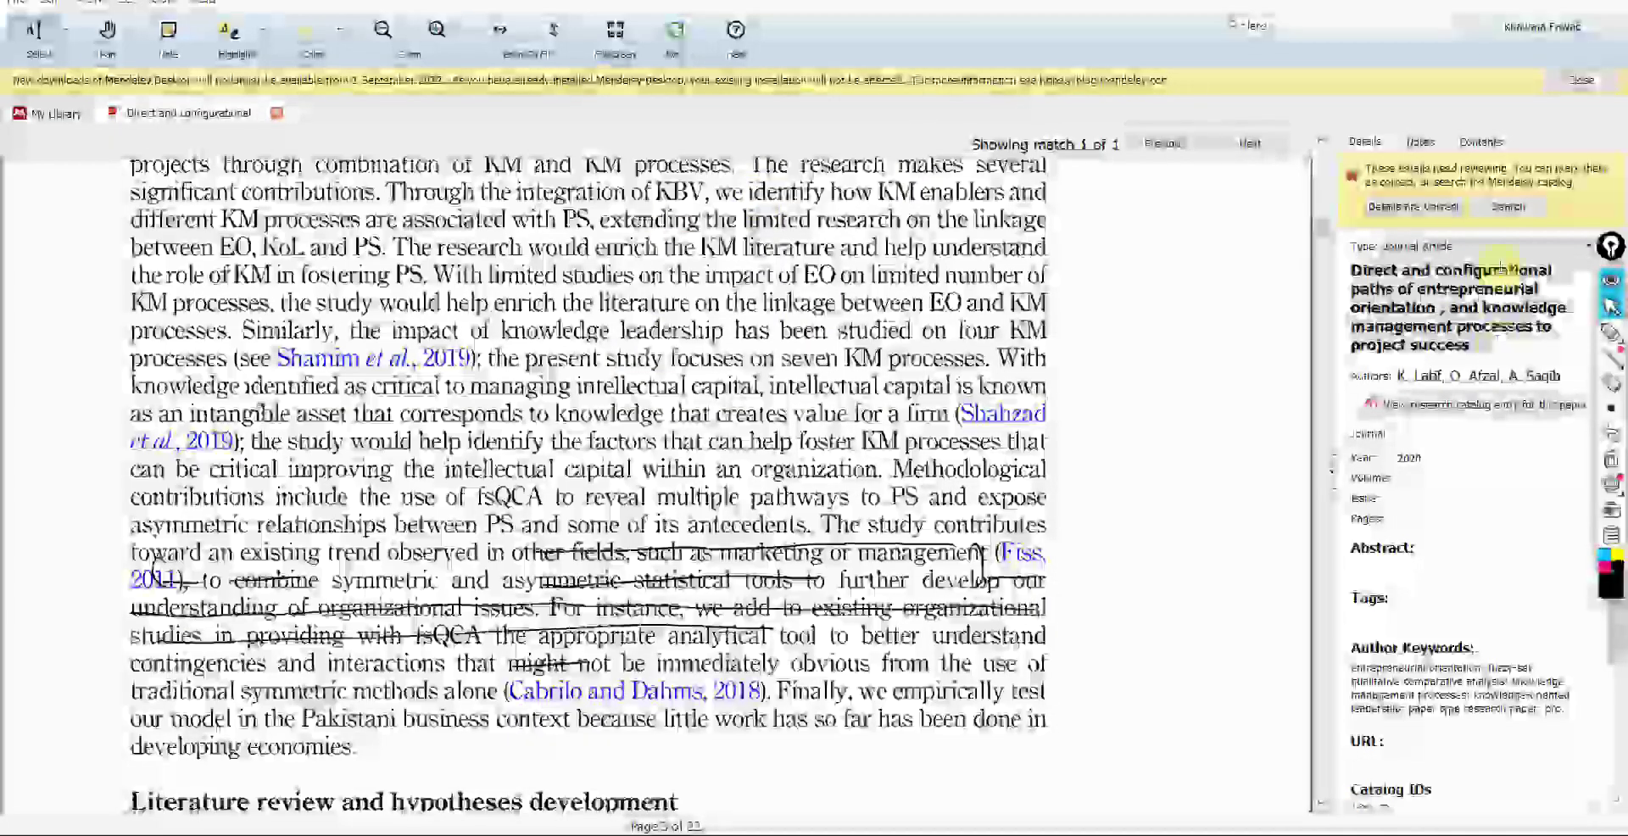
scroll(1324, 153, up, 2)
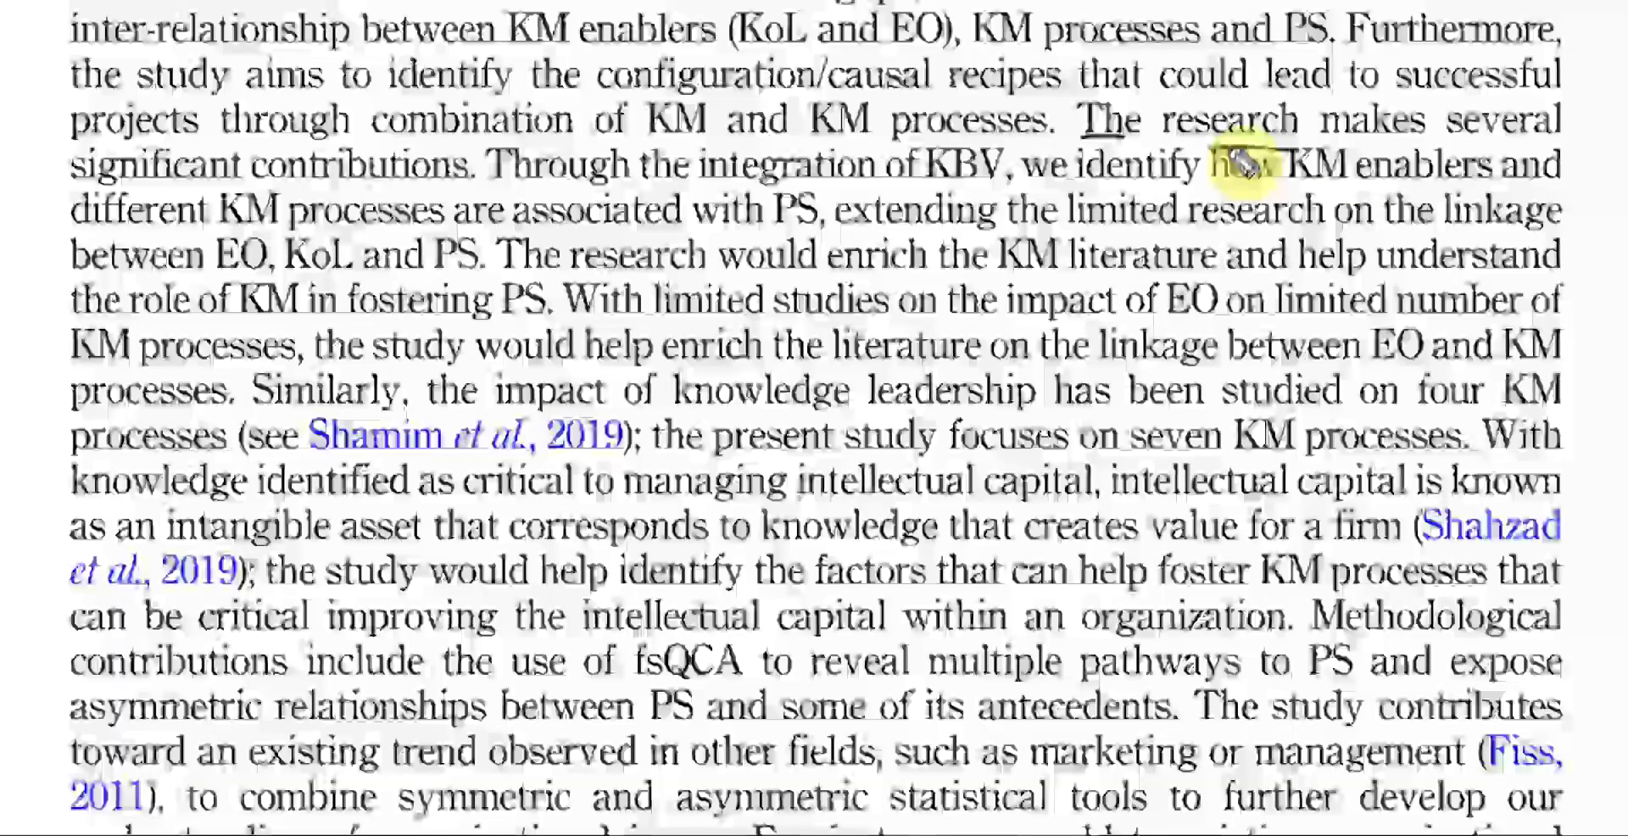
drag(831, 258, 1045, 263)
drag(1559, 168, 1560, 166)
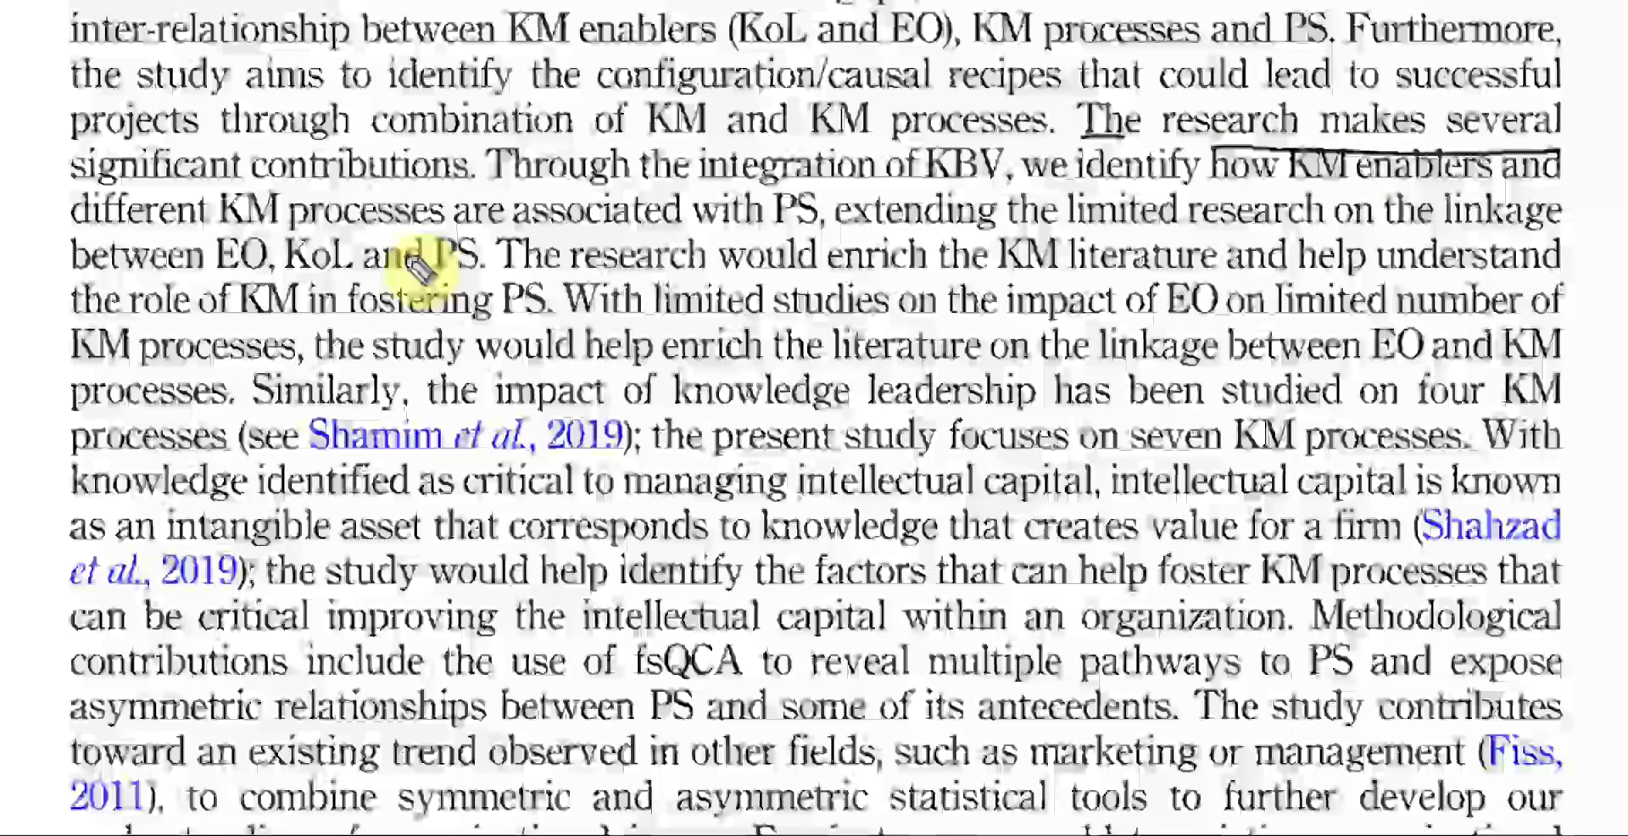
mouse_move(61, 174)
mouse_down()
mouse_move(433, 169)
mouse_move(642, 203)
mouse_up()
mouse_move(880, 189)
mouse_down()
mouse_move(958, 183)
mouse_move(1009, 152)
mouse_move(634, 162)
mouse_move(513, 197)
mouse_up()
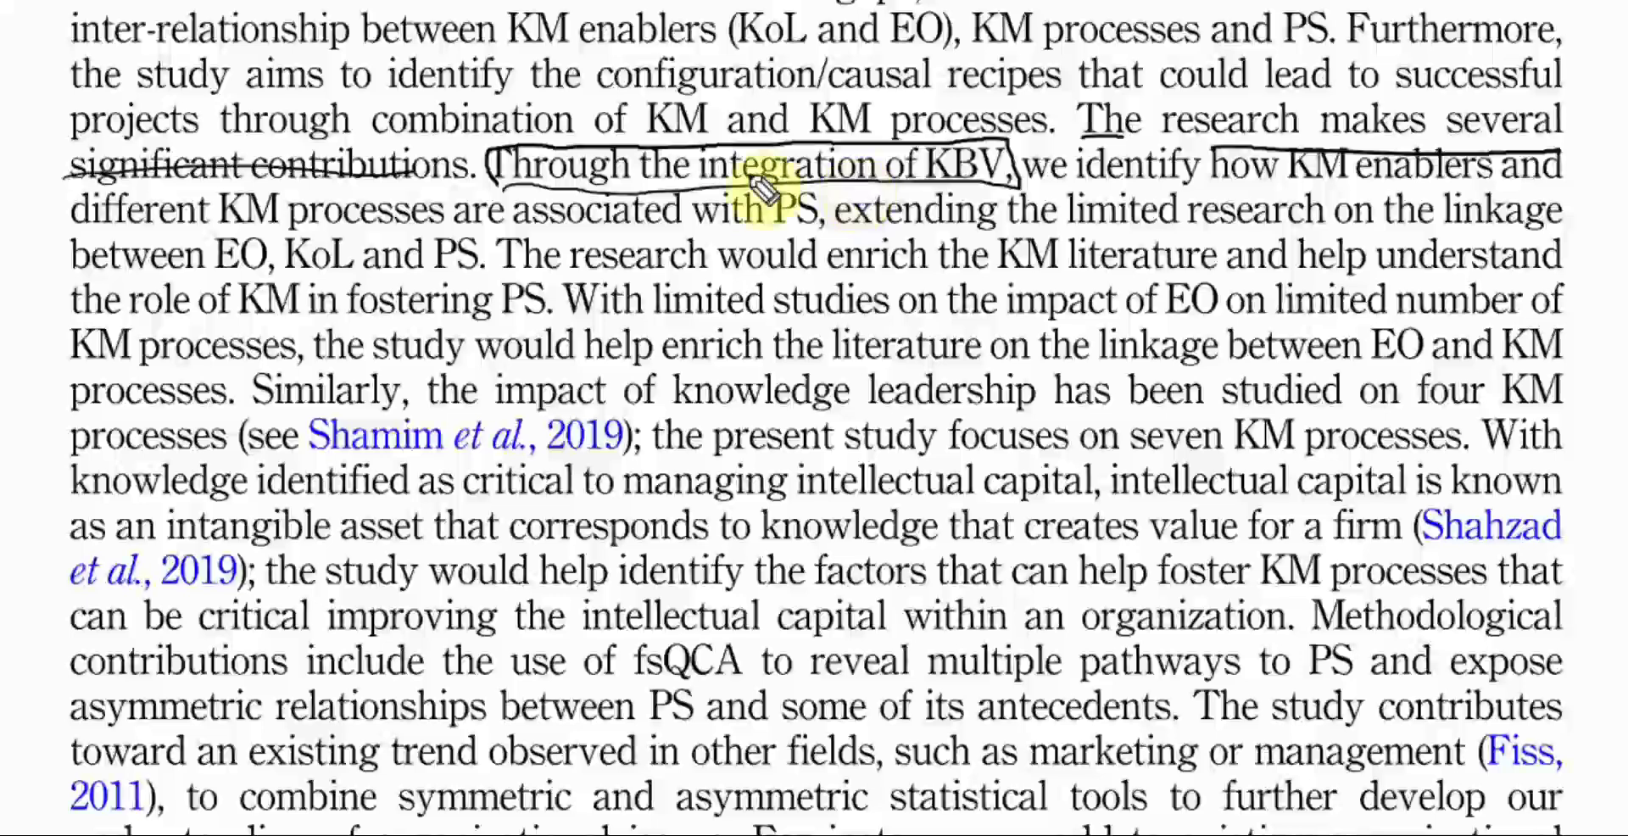
Underline the KM enablers, EO, KoL and PS phrases, bracket them, and write KoL in the margin.
drag(1234, 199, 1569, 197)
mouse_move(85, 248)
mouse_down()
mouse_move(385, 254)
mouse_move(574, 225)
mouse_move(821, 240)
mouse_move(1559, 222)
mouse_up()
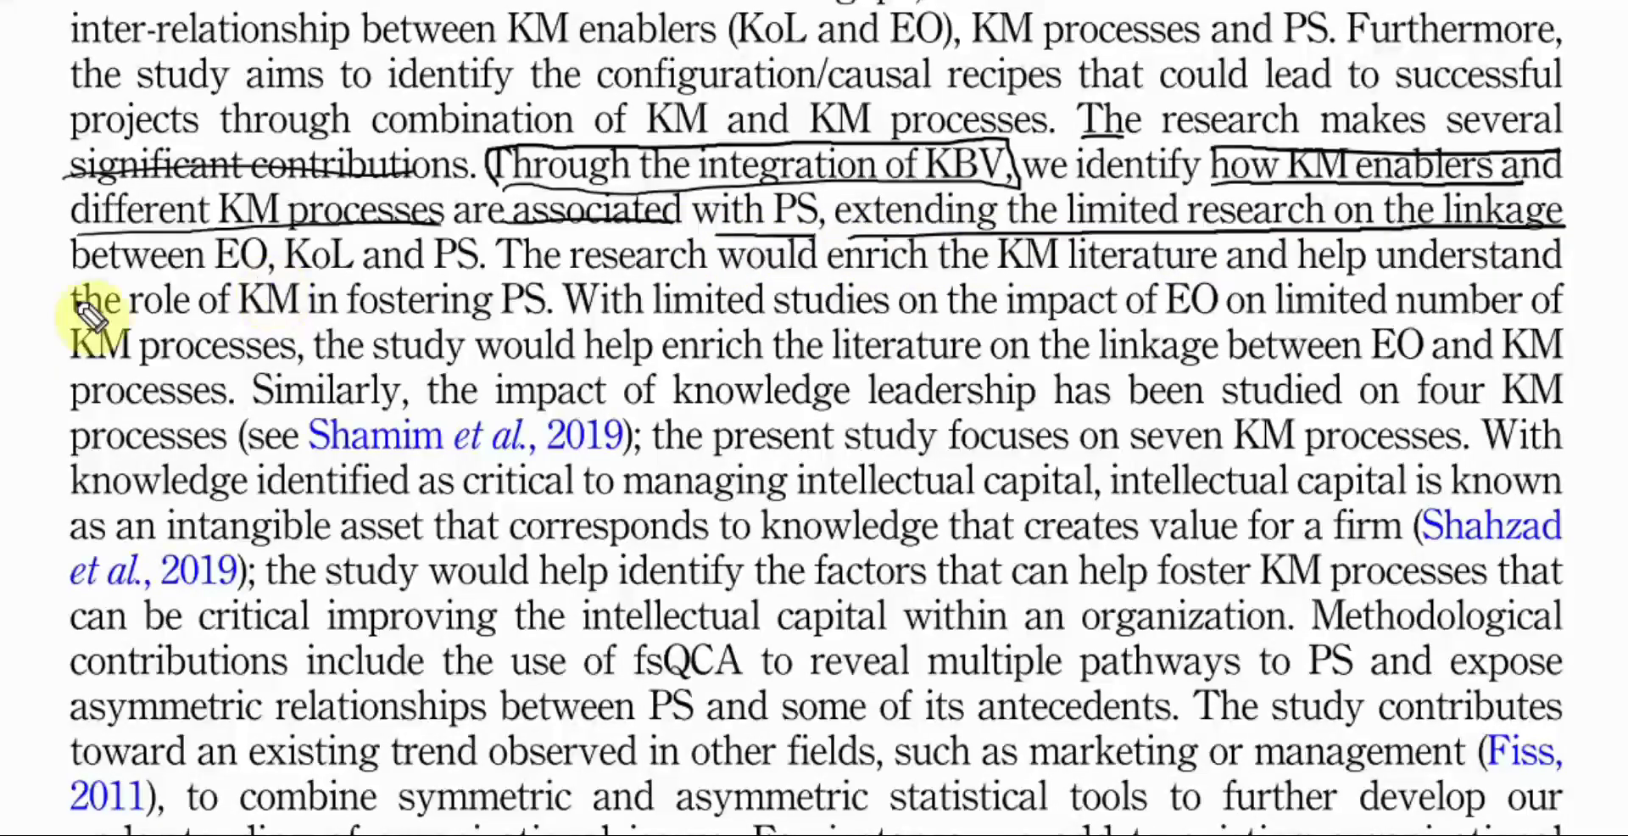
drag(142, 297, 200, 294)
drag(434, 273, 480, 271)
drag(1589, 164, 1603, 236)
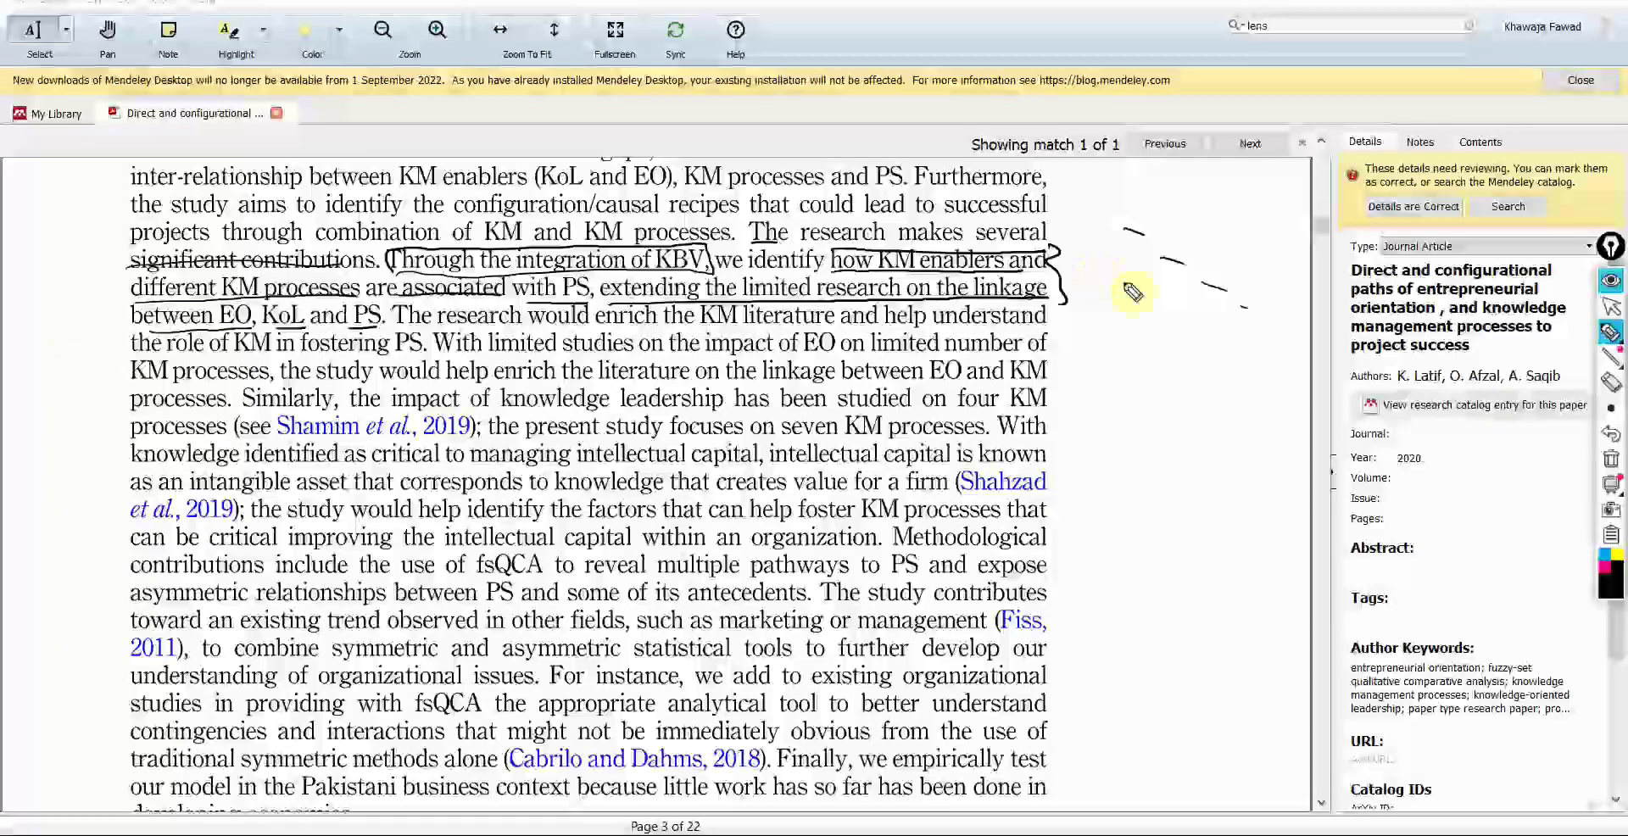
mouse_move(1125, 276)
mouse_down()
mouse_move(1116, 295)
mouse_move(1183, 314)
mouse_up()
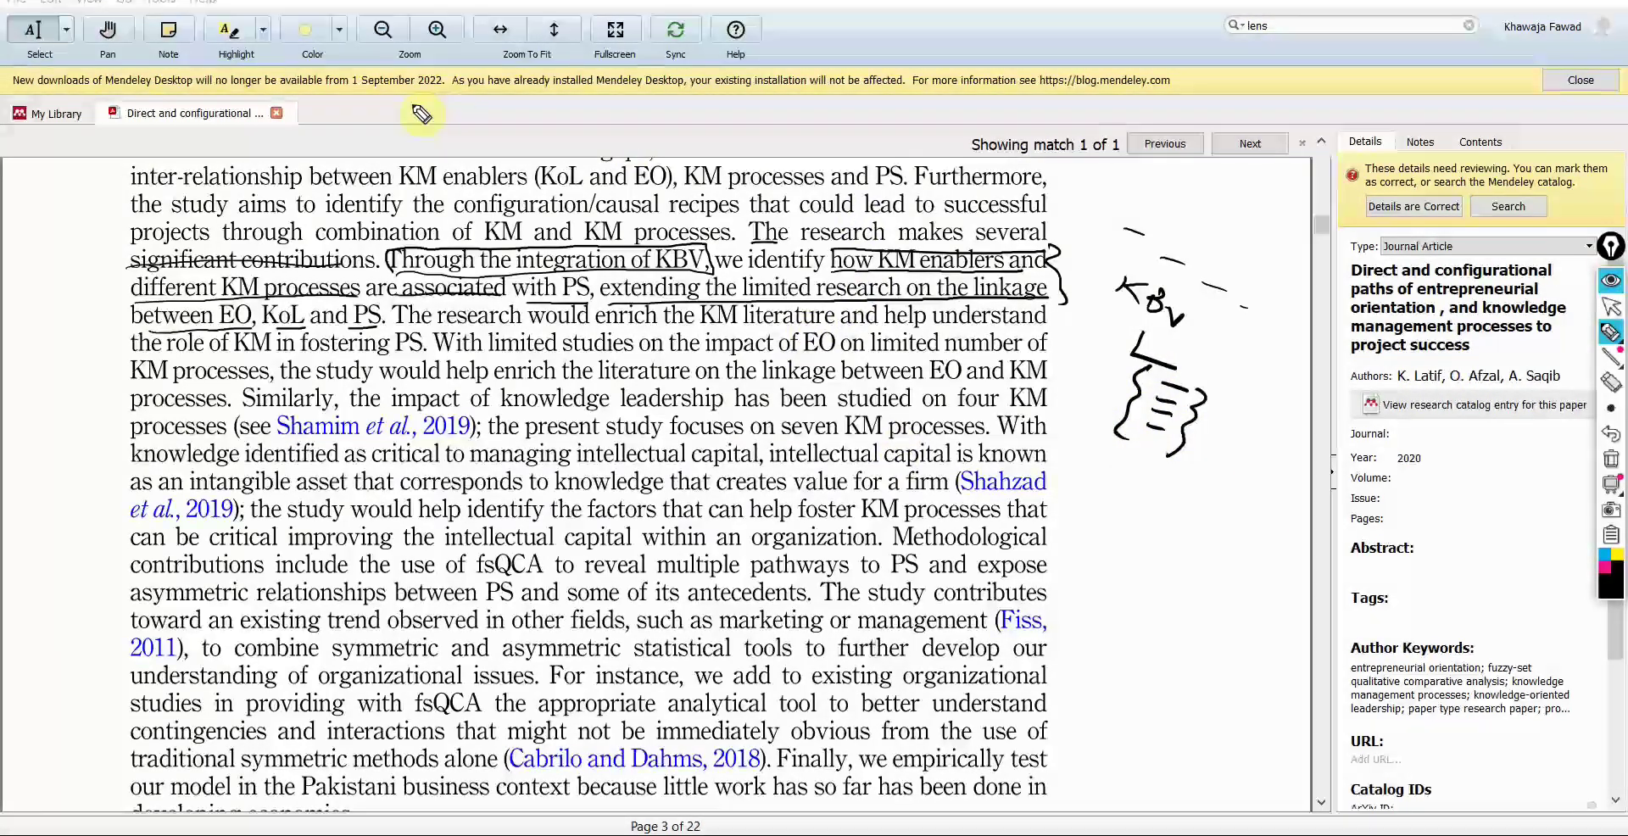
click(1608, 308)
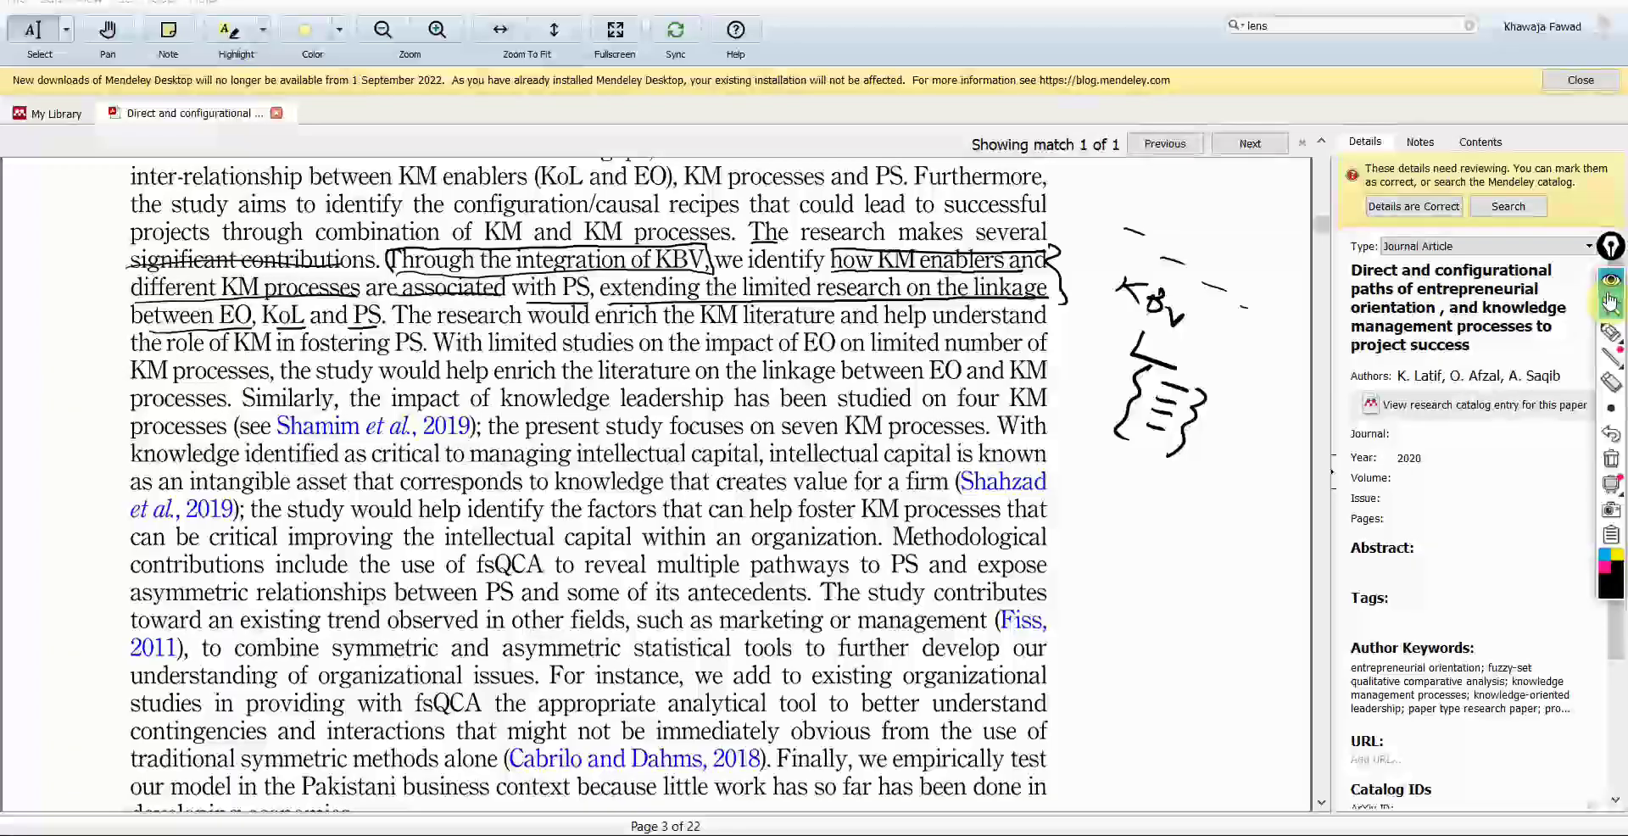
Open the entrepreneurial leadership PDF, underline the KM pathway sentence, circle KBV, and write EL→KM→PS.
click(277, 114)
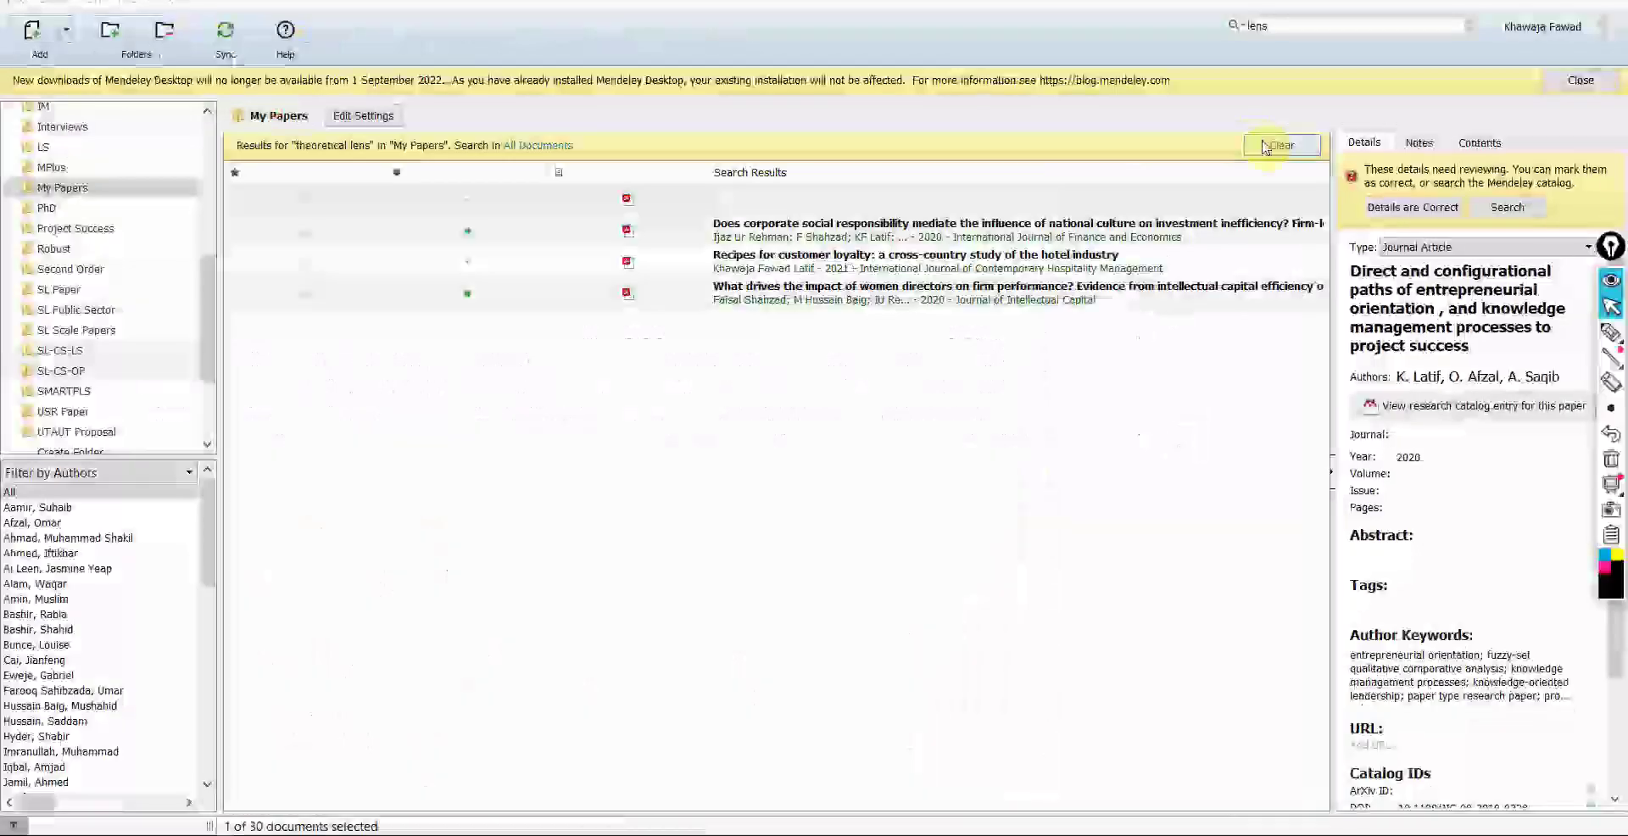
double_click(385, 549)
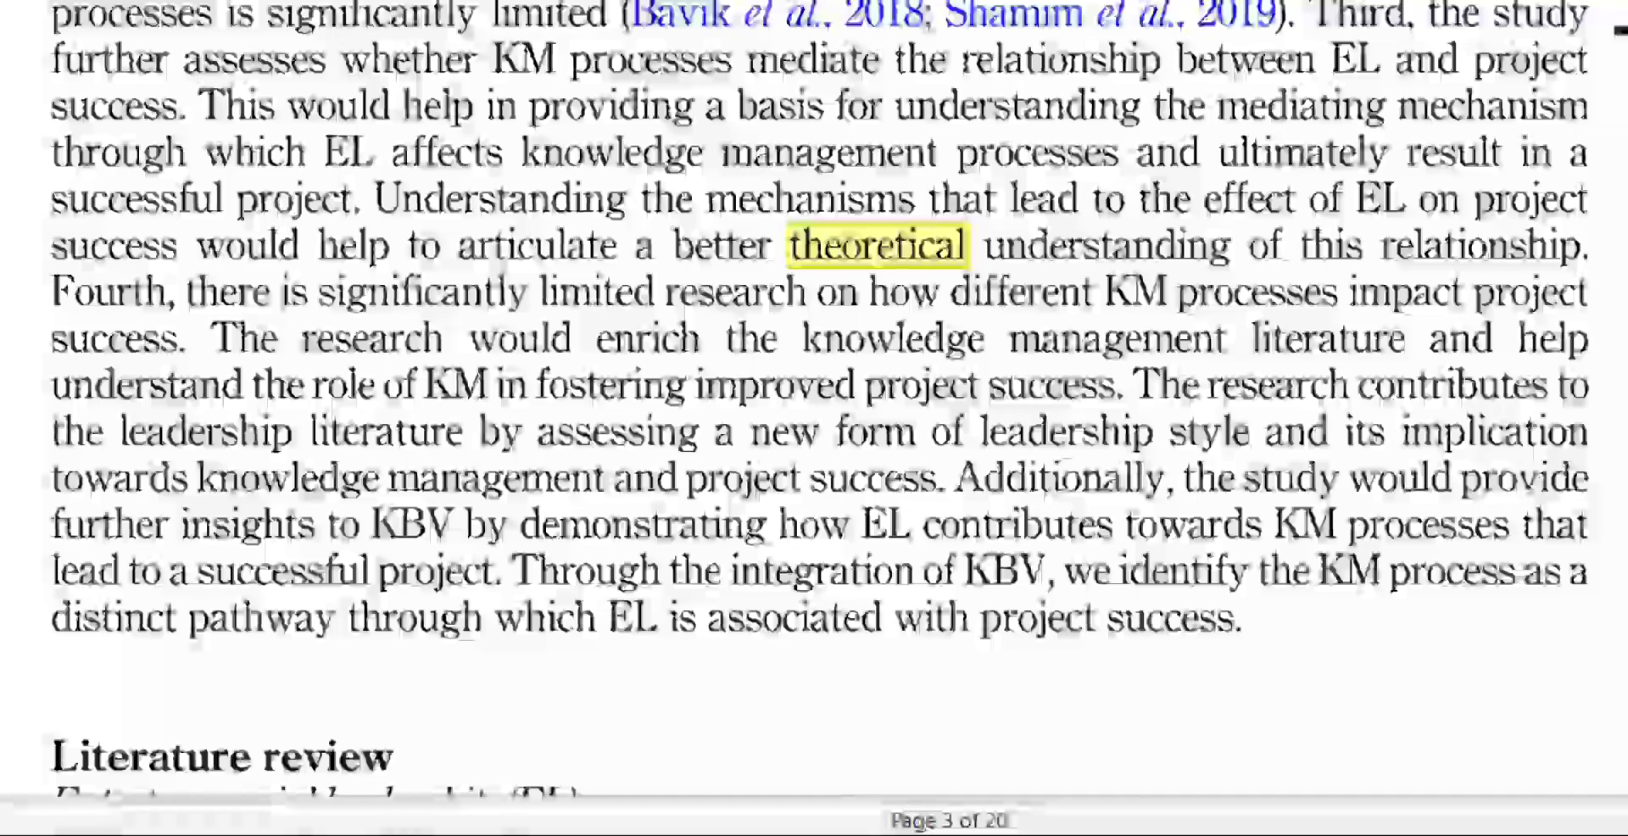
drag(755, 595, 1609, 579)
drag(62, 644, 1244, 645)
mouse_move(1077, 578)
mouse_down()
mouse_move(988, 585)
mouse_move(1064, 543)
mouse_move(1054, 590)
mouse_up()
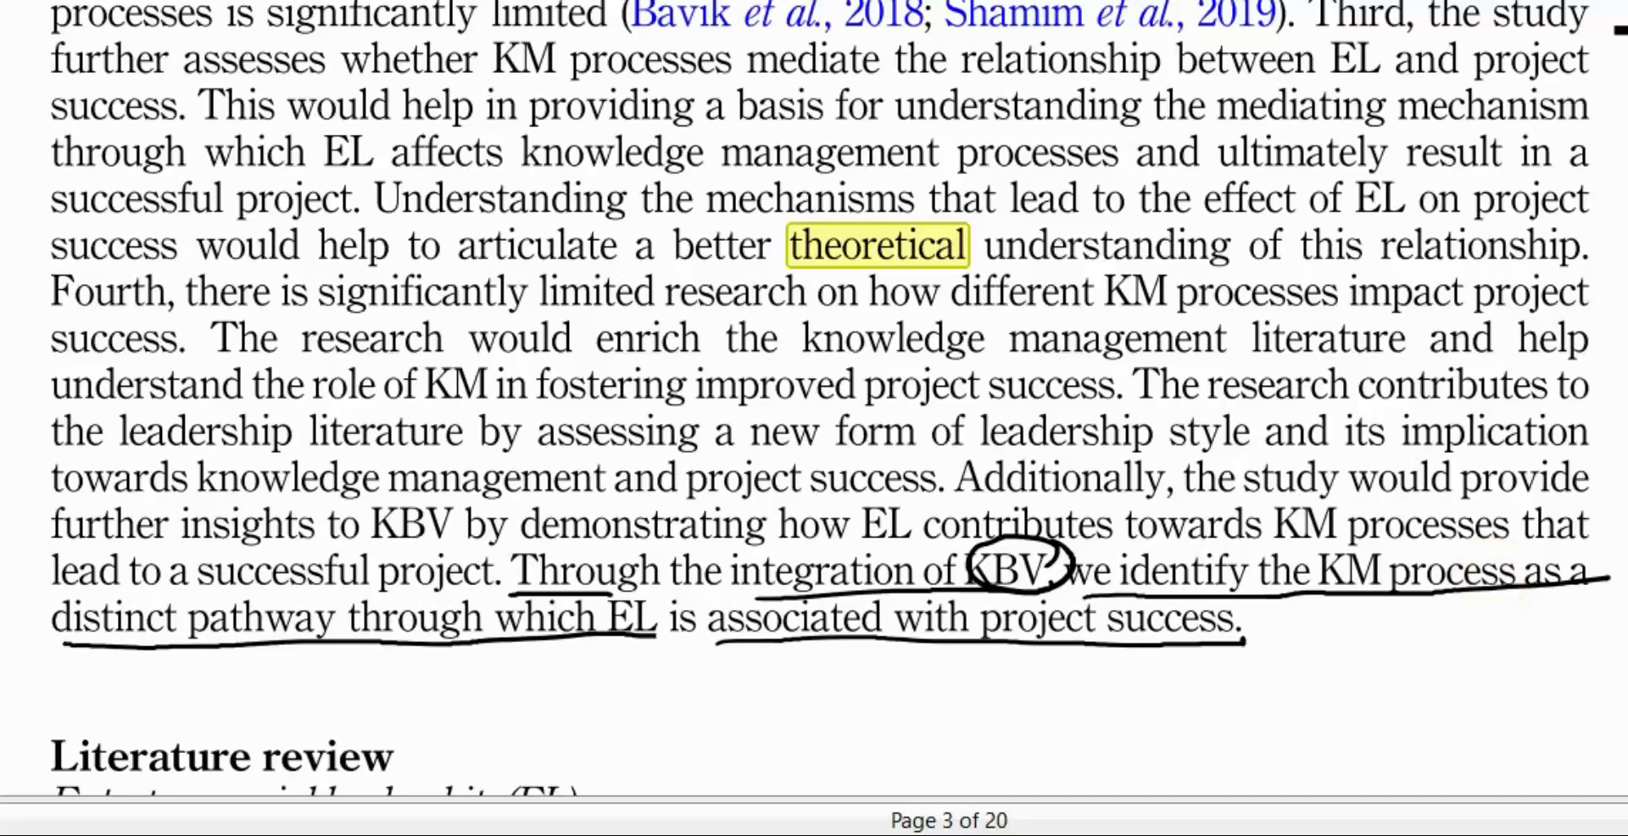
mouse_move(1102, 496)
mouse_down()
mouse_move(1107, 522)
mouse_move(1225, 582)
mouse_move(1286, 691)
mouse_move(1278, 707)
mouse_up()
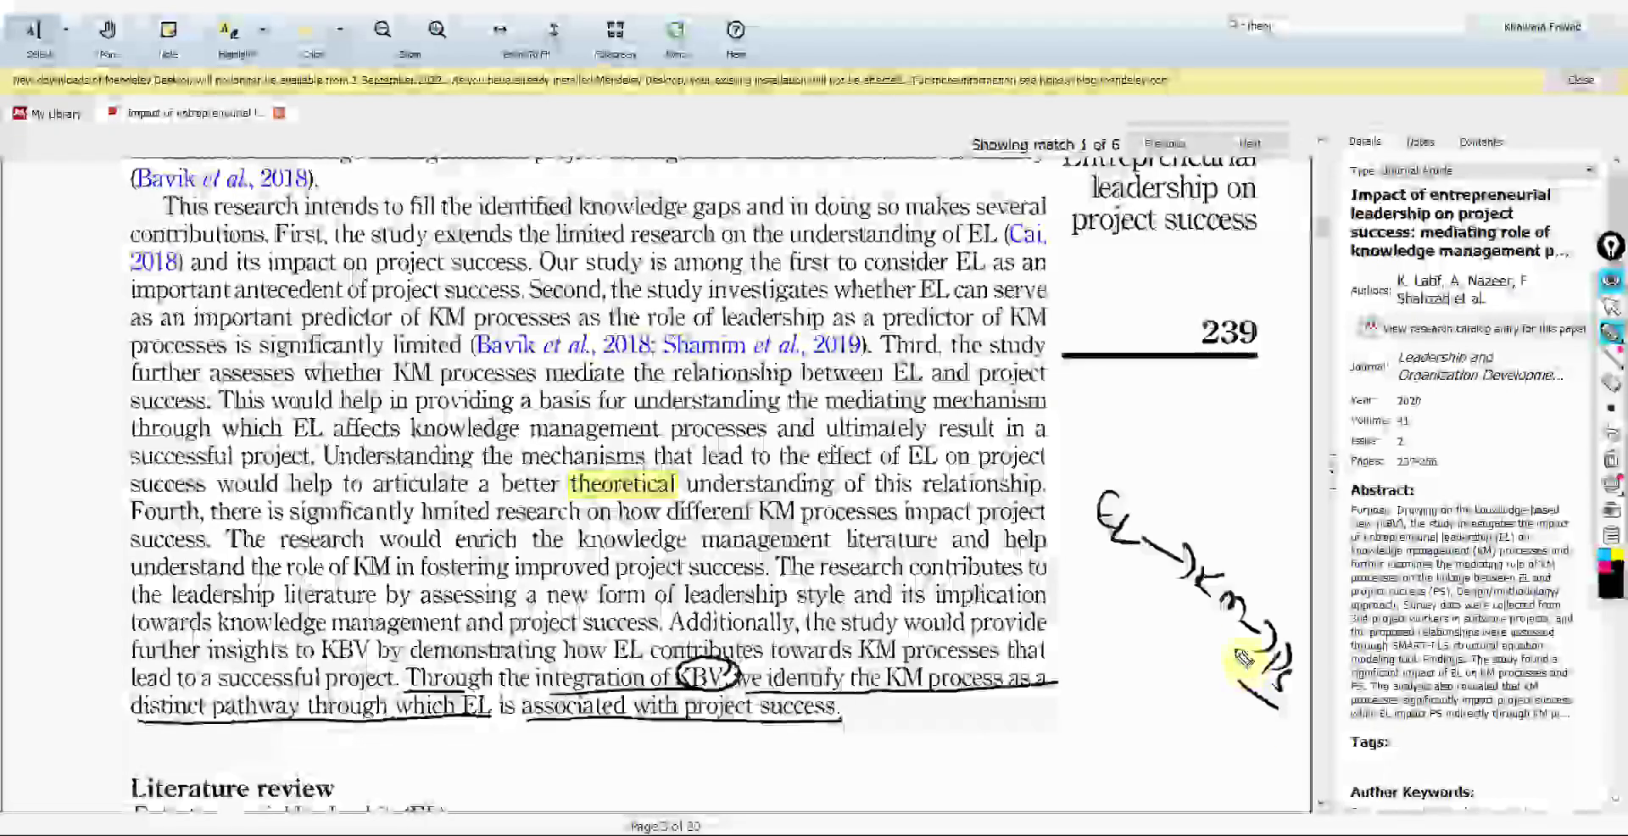